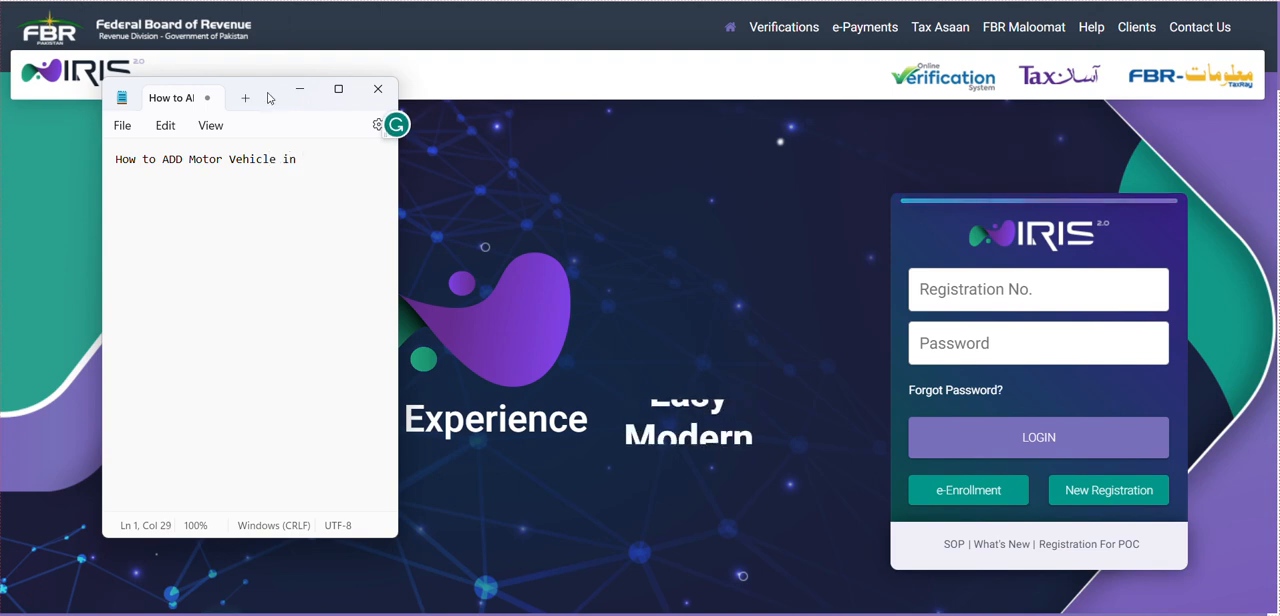
- Complete the note's heading with "Tax Return" and zoom its text in to 140%
type("Tax Return")
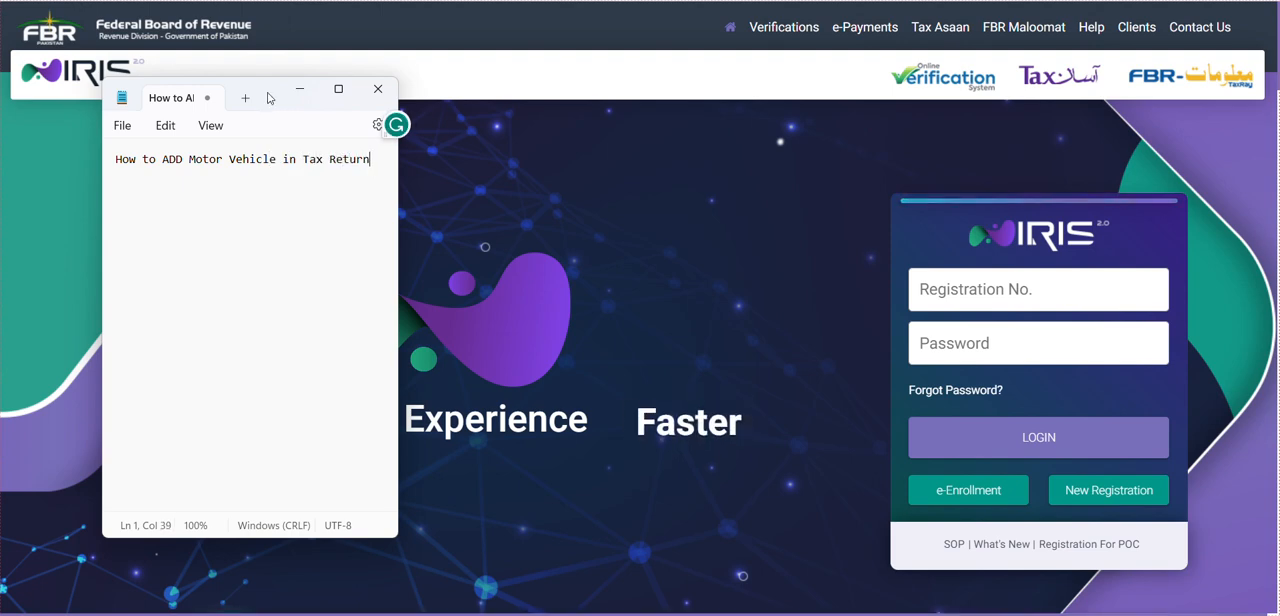
key("ctrl+a")
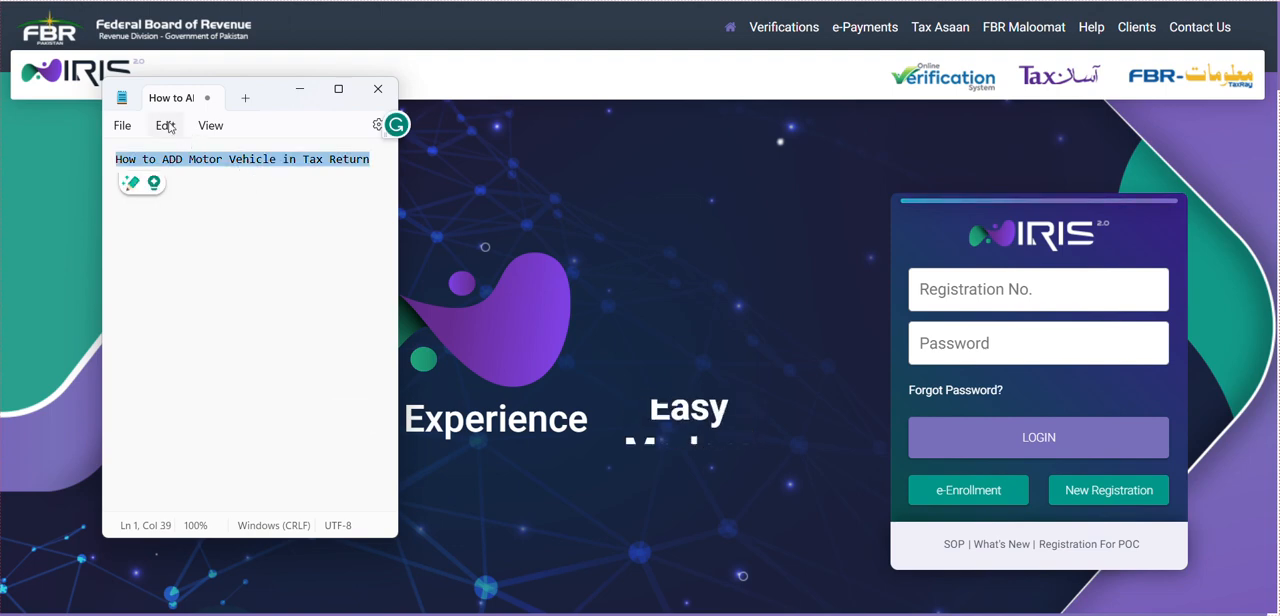
left_click(206, 126)
left_click(206, 126)
left_click(206, 126)
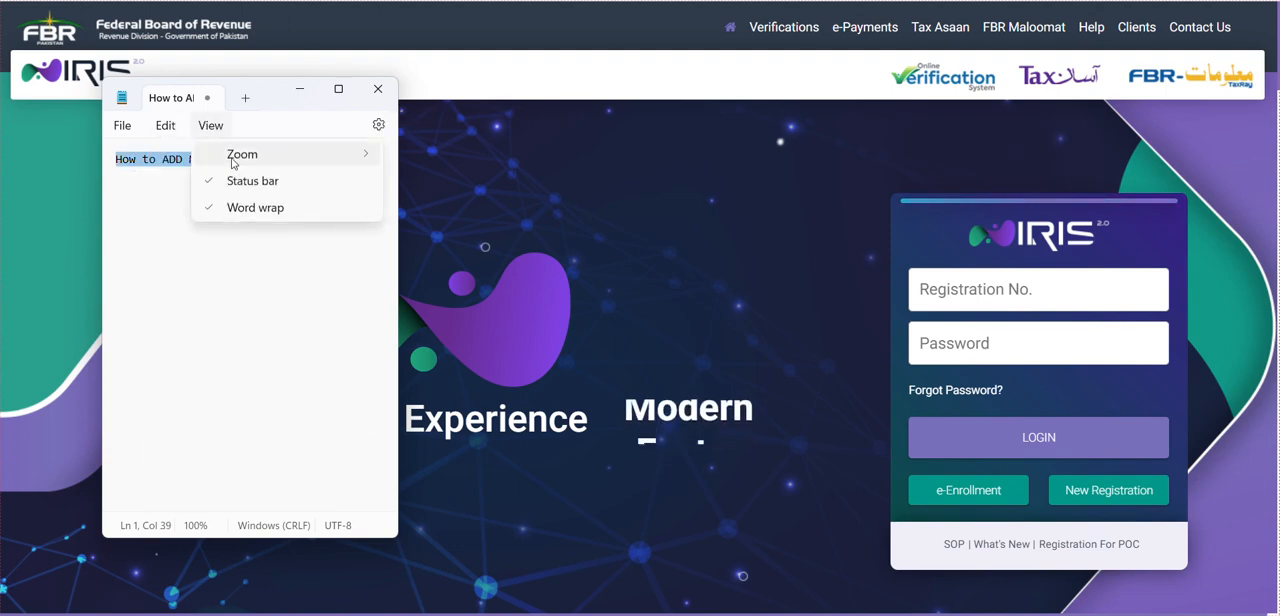
mouse_move(238, 166)
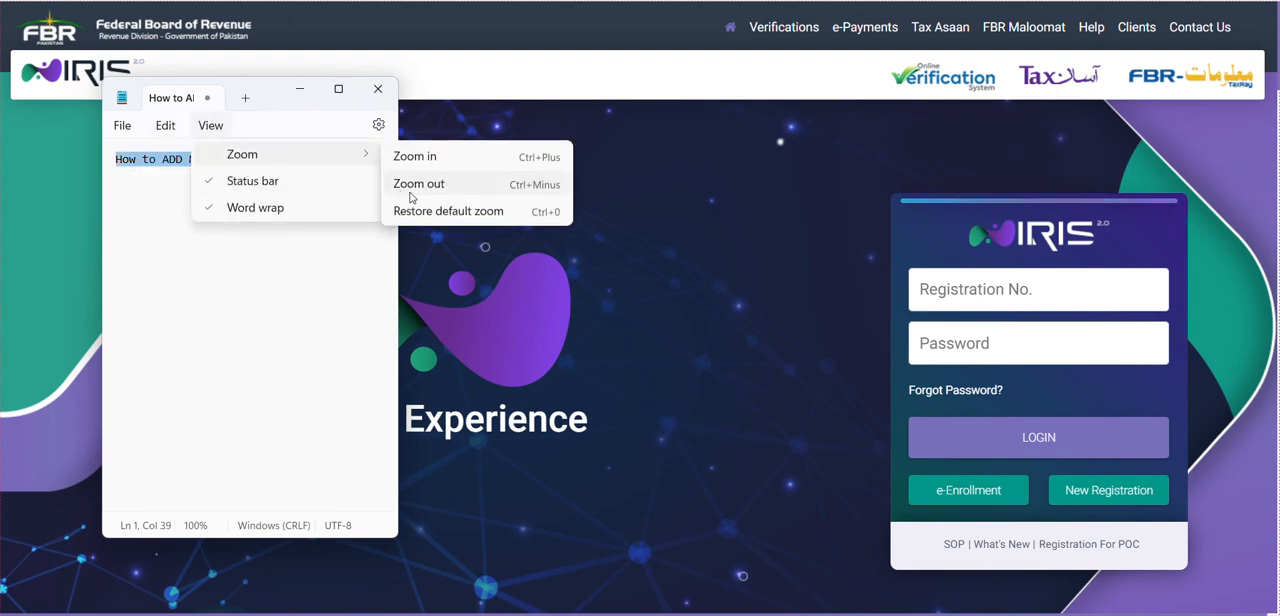
left_click(226, 244)
scroll(289, 244, "up", 4)
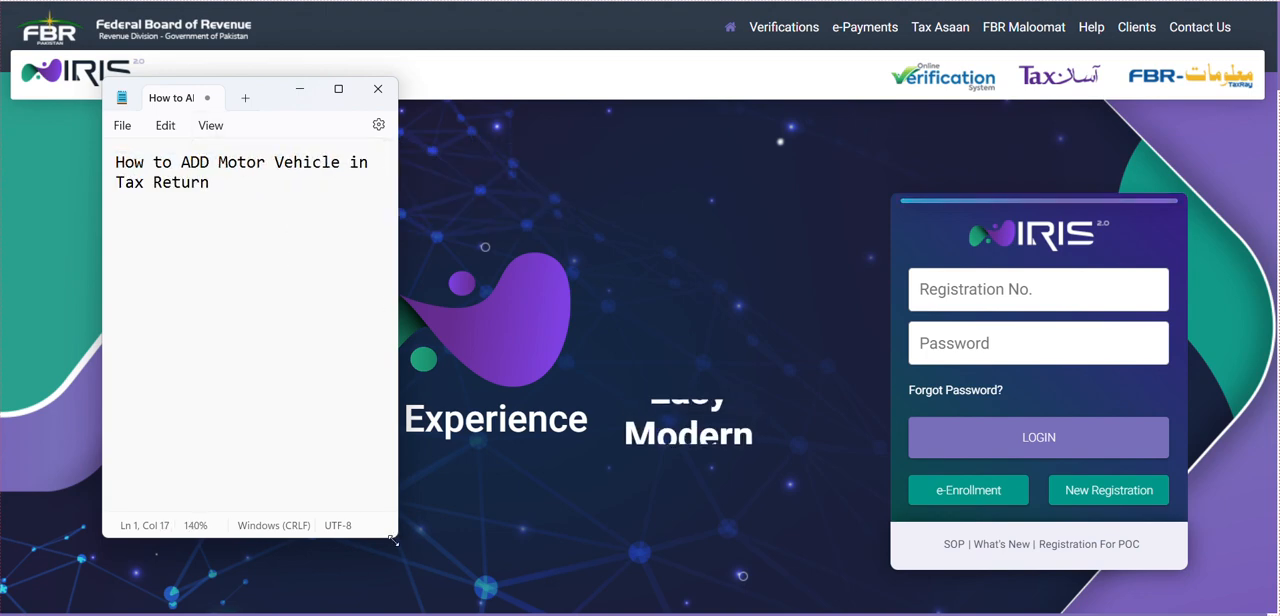
- Make the note window wider and shorter, zoom its text to 160%, and shift it slightly sideways
left_click_drag(393, 538, 633, 367)
scroll(469, 271, "up", 2)
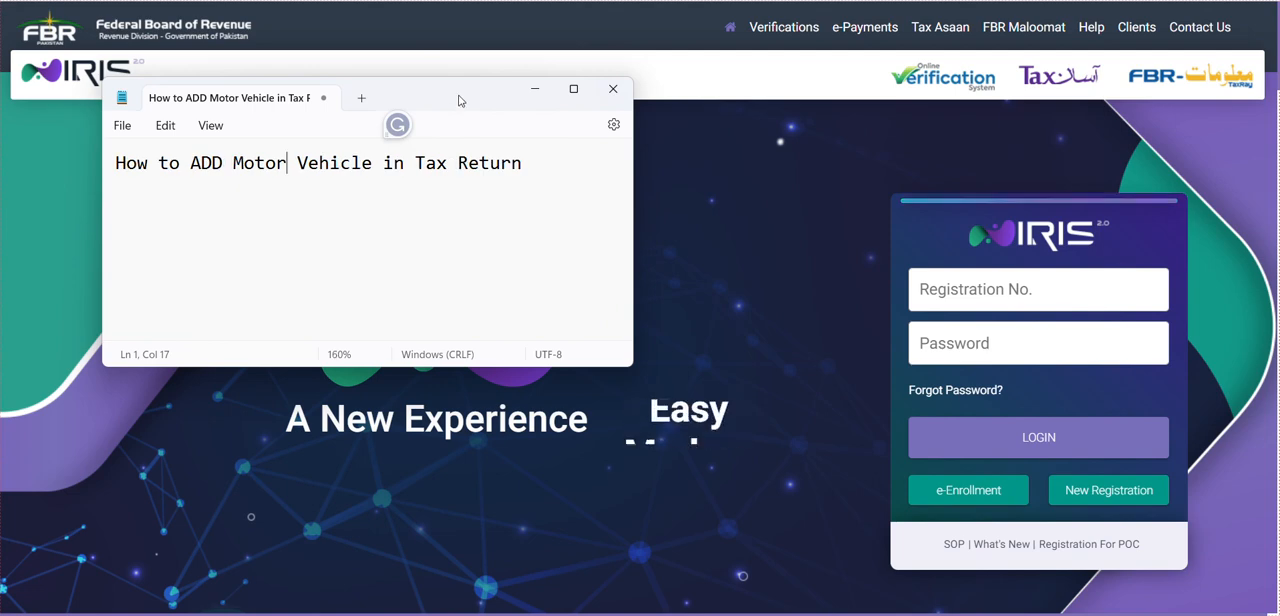
left_click_drag(460, 96, 423, 93)
left_click(537, 164)
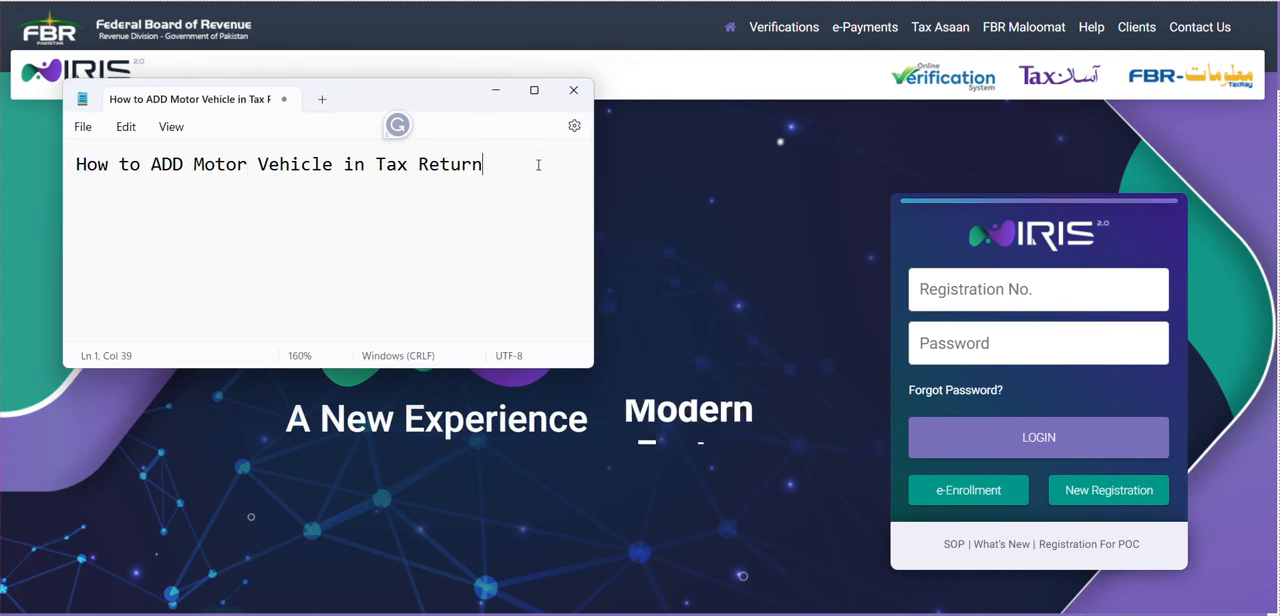
left_click(201, 64)
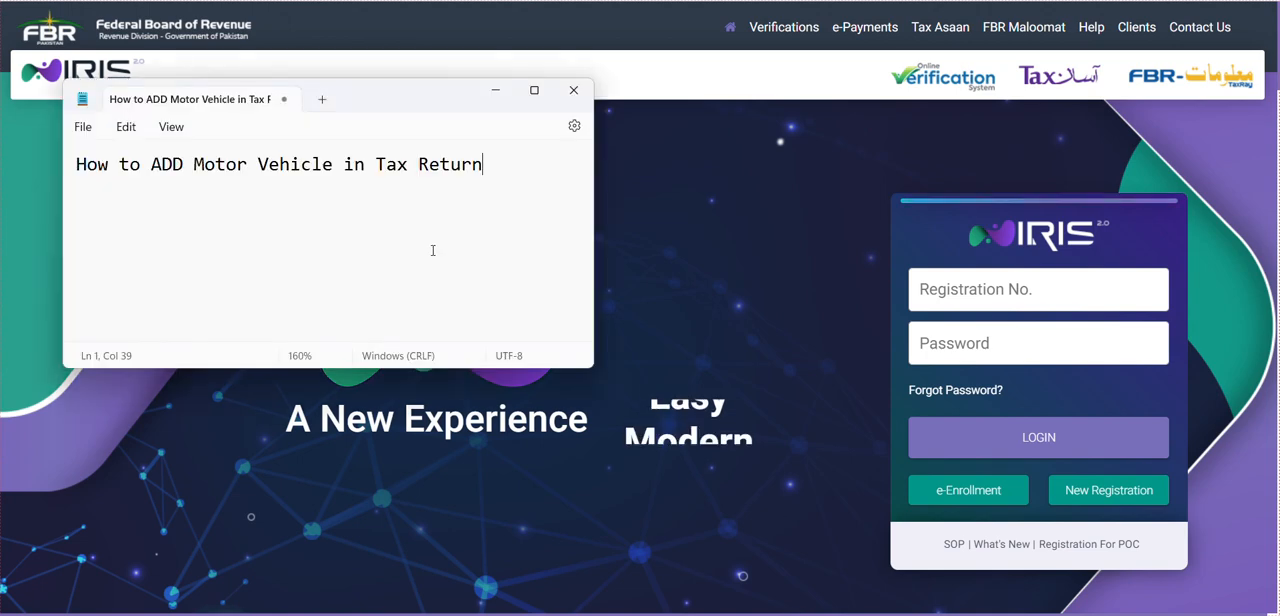
key("alt+Tab")
key("Return")
type("Login")
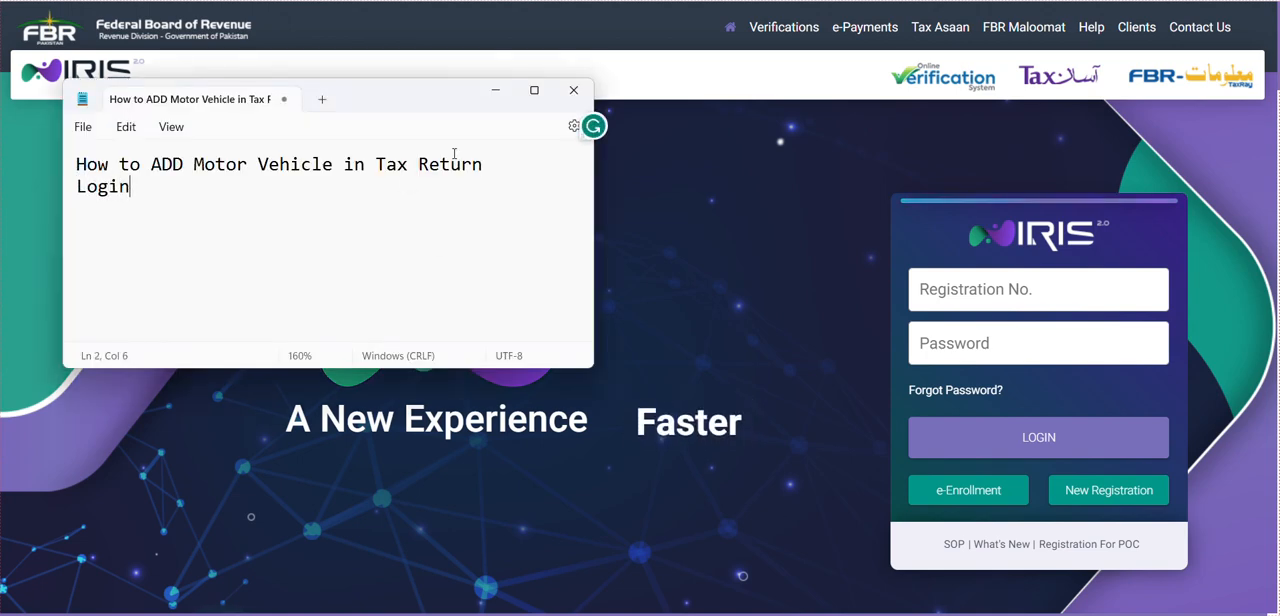
type("https://iris.fbr.gov.pk/login")
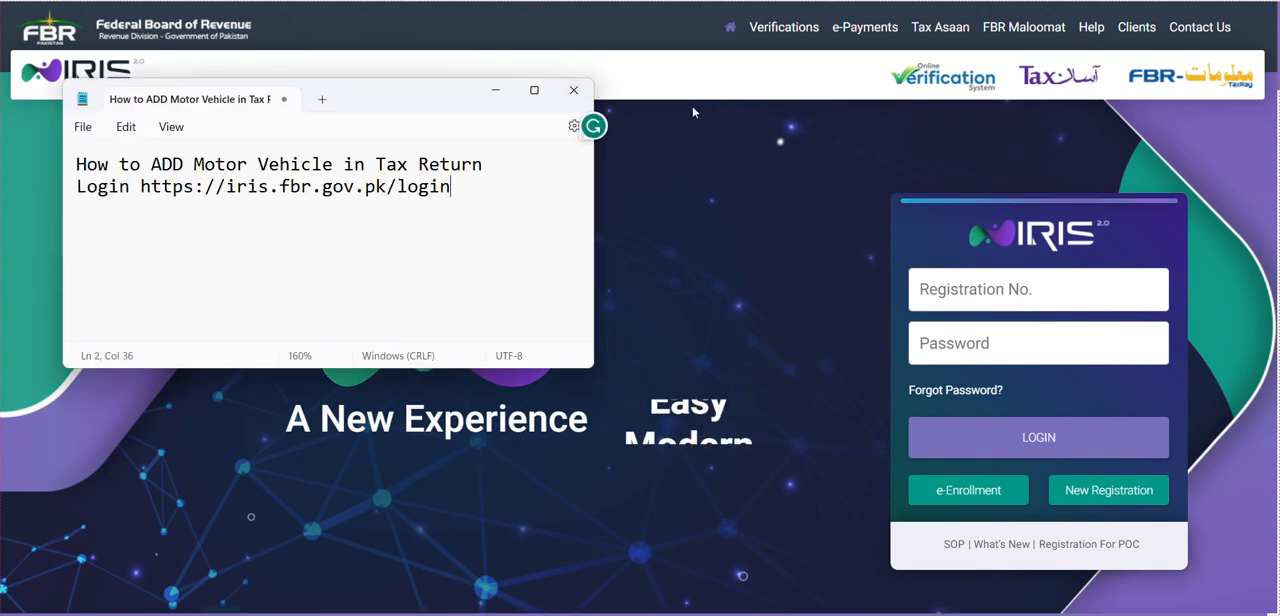
- Switch to the IRIS portal, supply the registration number and account password, and log in
key("alt+Tab")
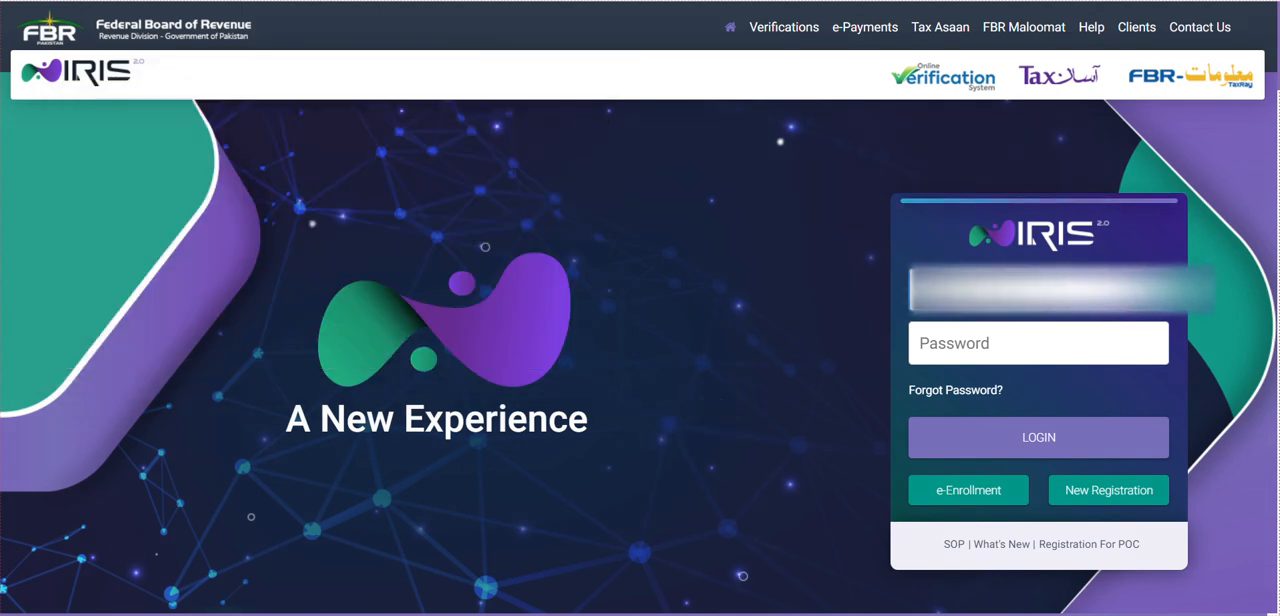
left_click(1046, 337)
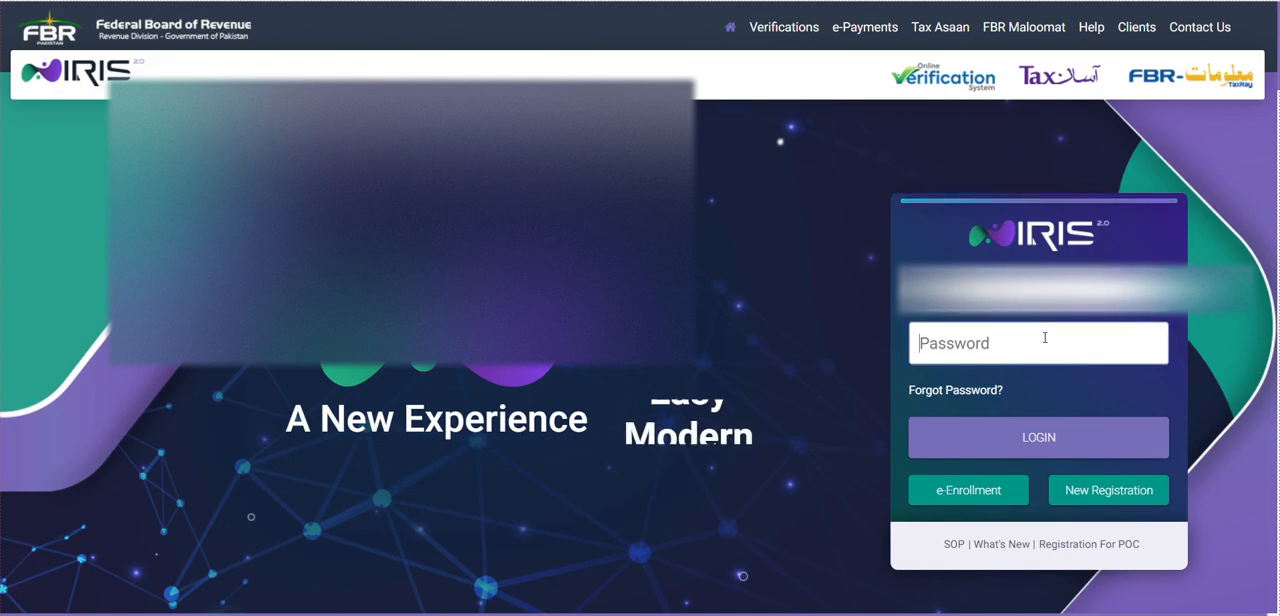
key("ctrl+v")
left_click(944, 2)
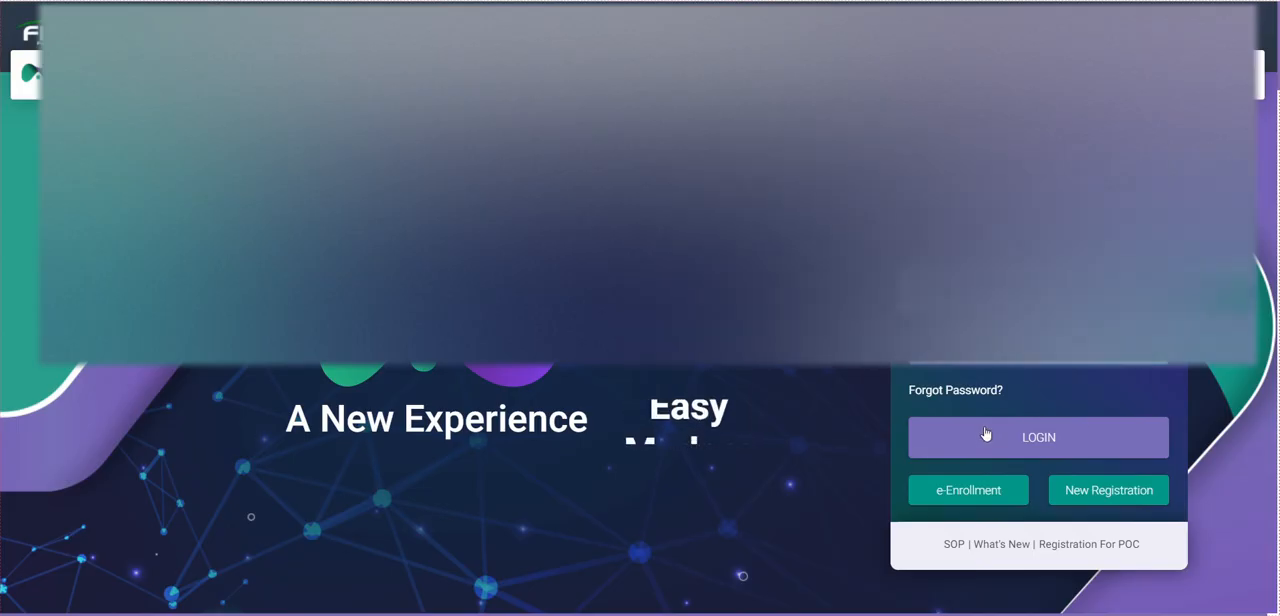
left_click(986, 446)
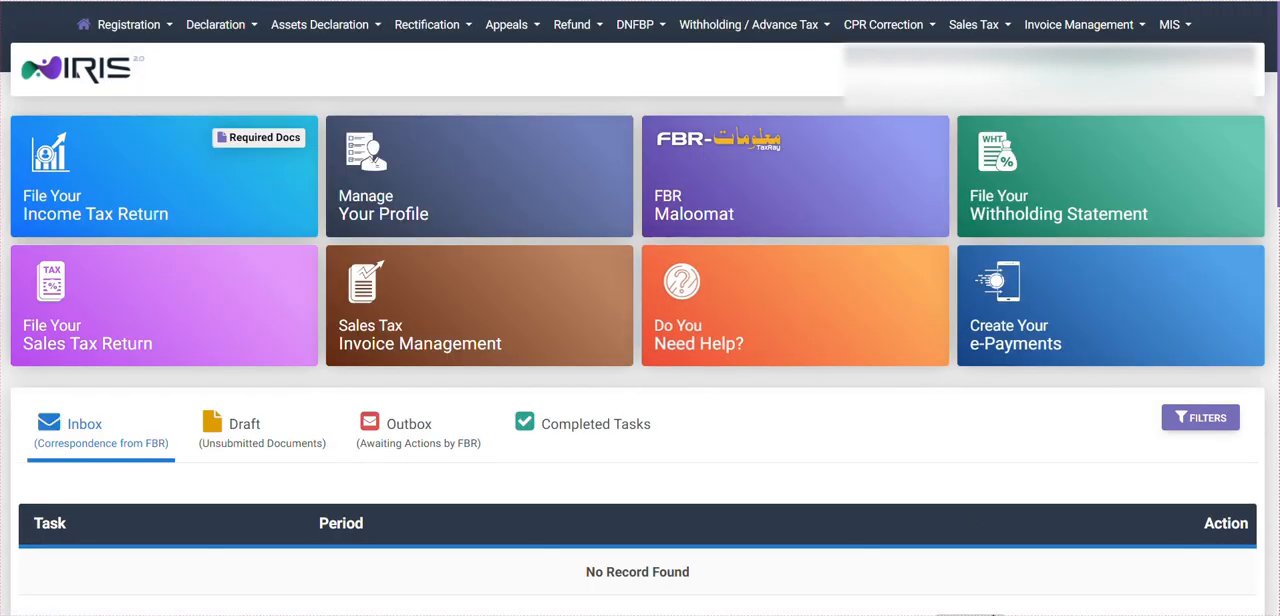
- Switch back to Notepad, move its window aside, and add the line "Go to Tax Return Form"
key("alt+Tab")
left_click_drag(323, 80, 678, 82)
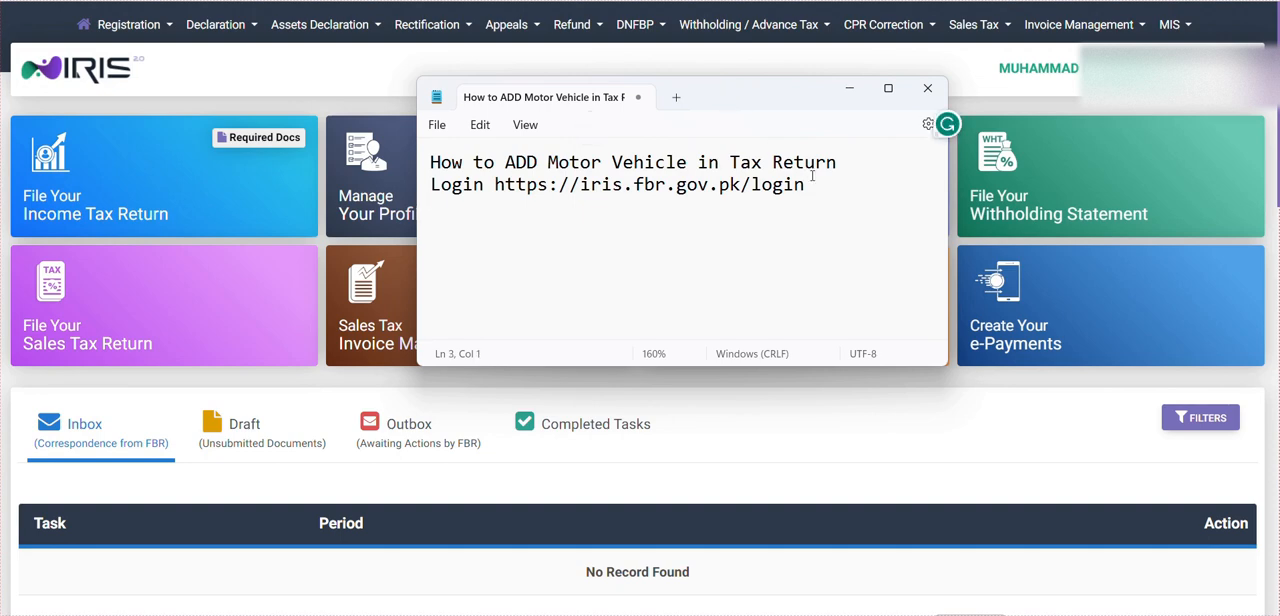
type("Go to Tax Re")
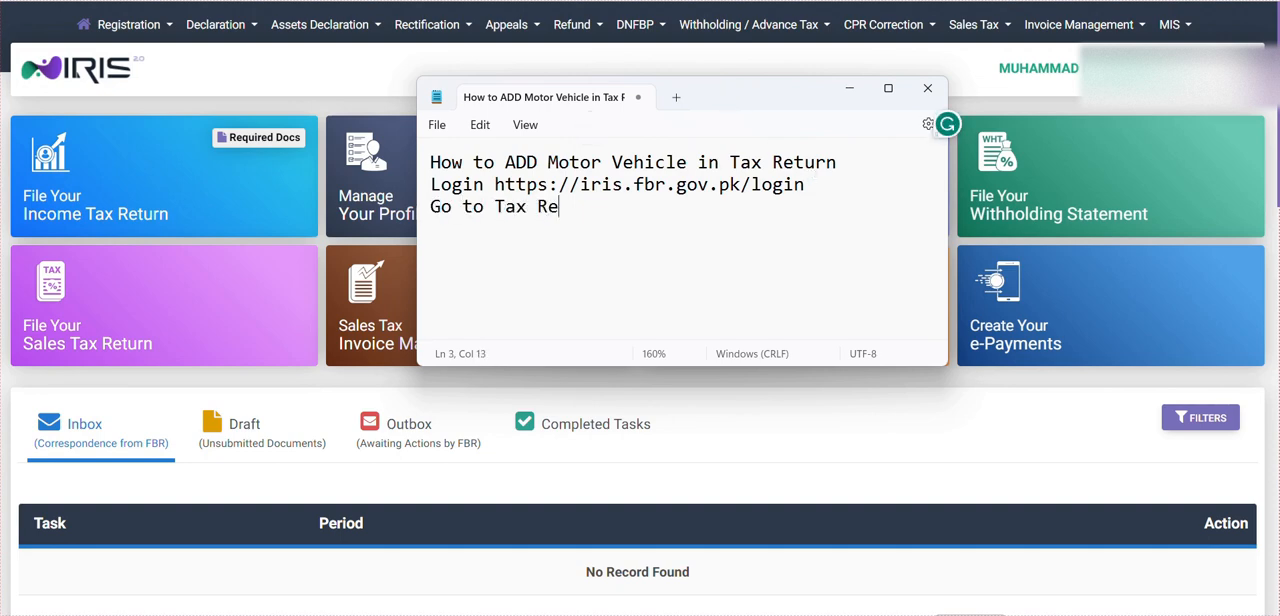
type("turn Form ")
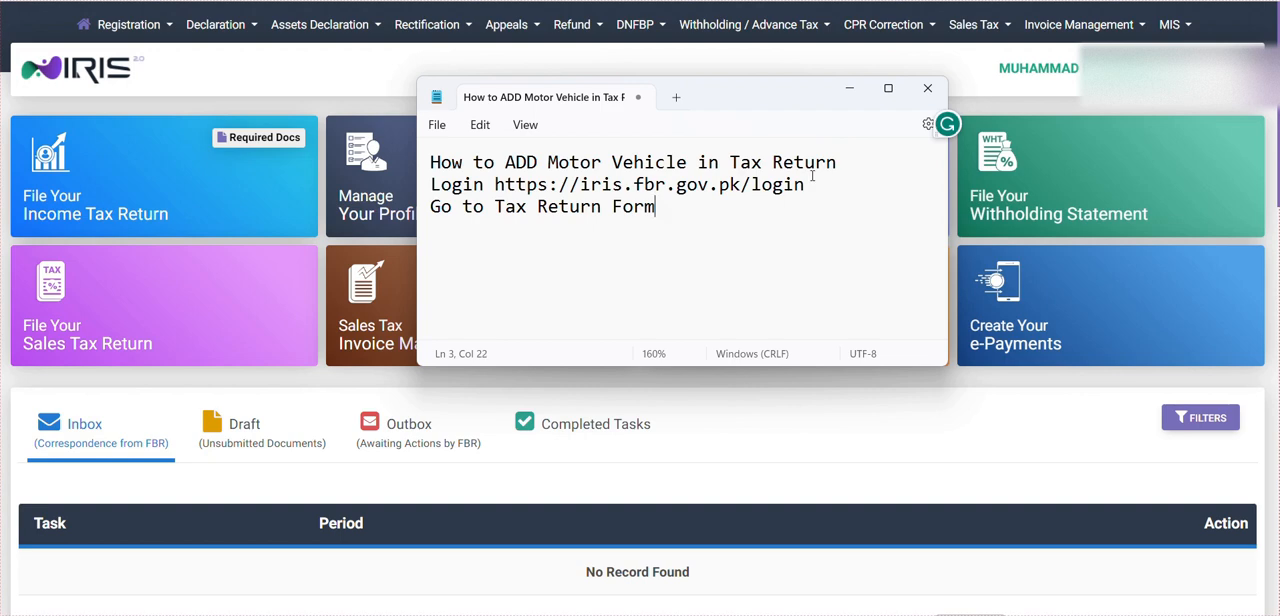
type(" - I")
key("BackSpace")
- Return to the IRIS portal and open the unsubmitted 2023 income tax declaration from the drafts
left_click(672, 493)
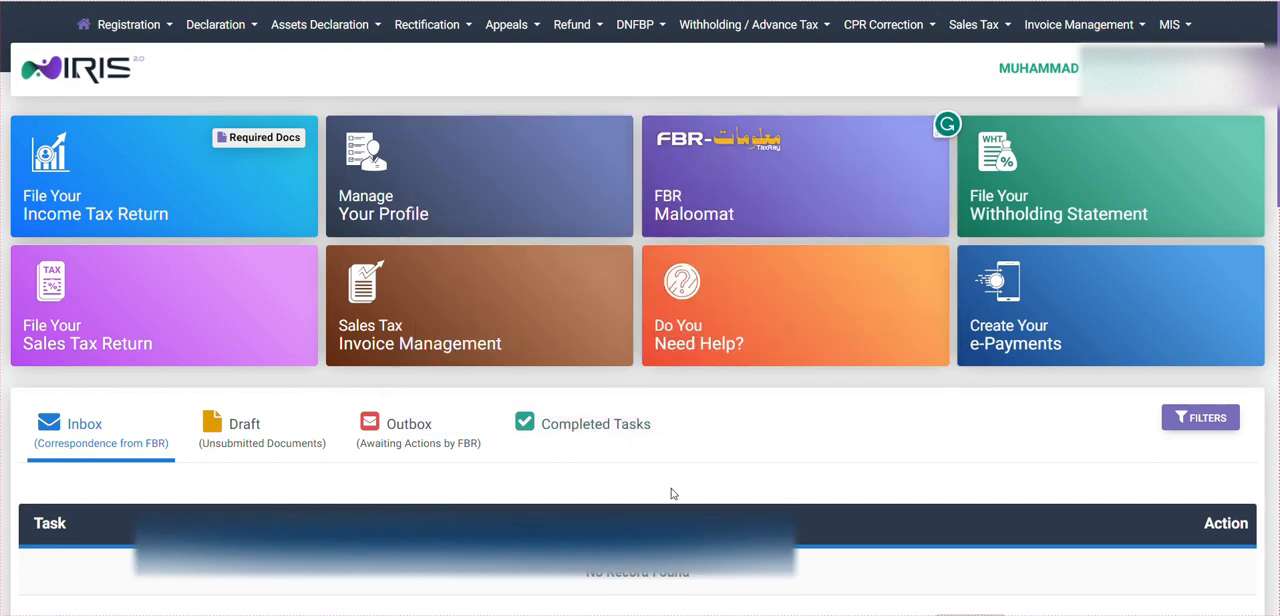
left_click(286, 447)
scroll(474, 428, "down", 2)
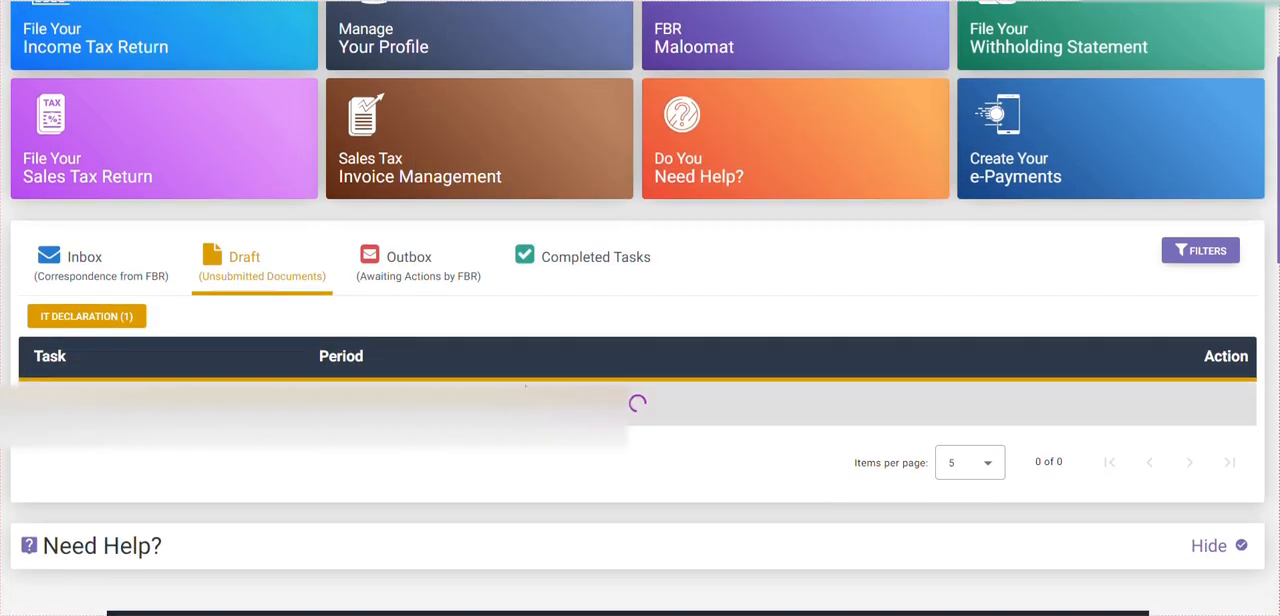
left_click(1220, 422)
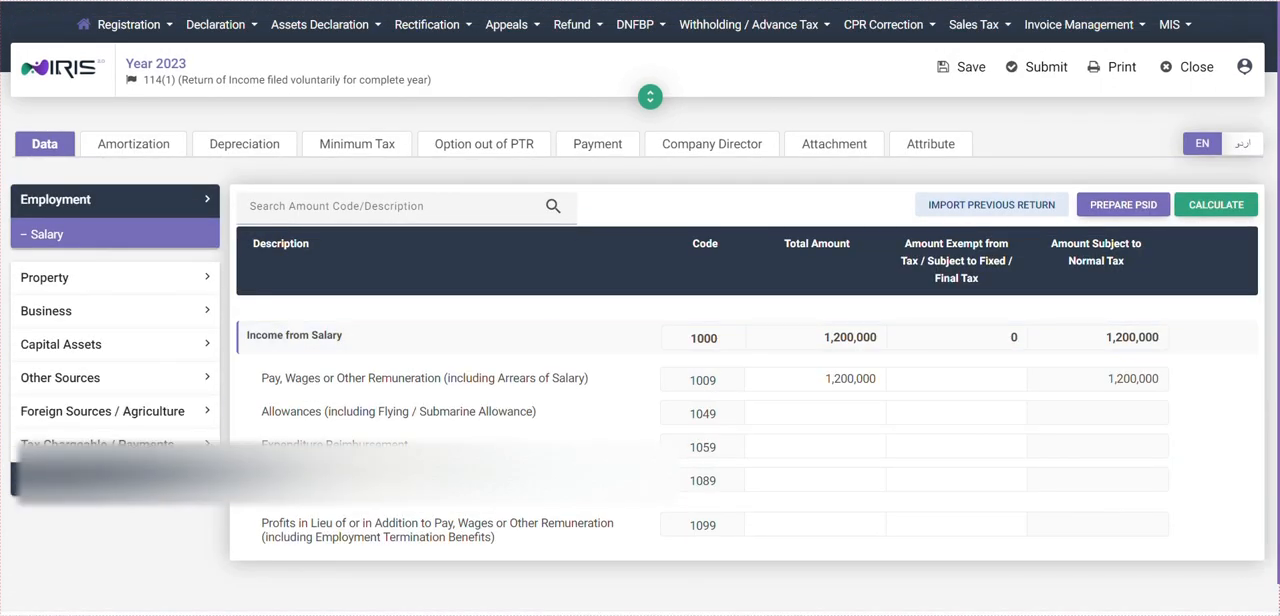
- Show the Personal Assets / Liabilities section of the 116 - Wealth Statement
left_click(160, 485)
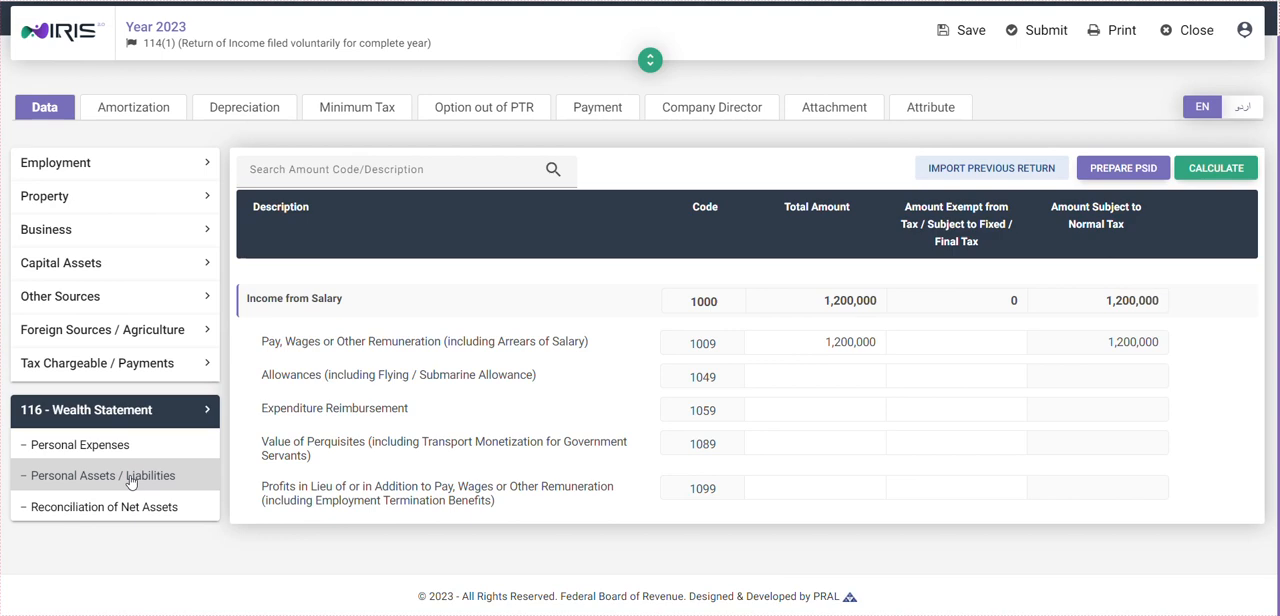
left_click(132, 512)
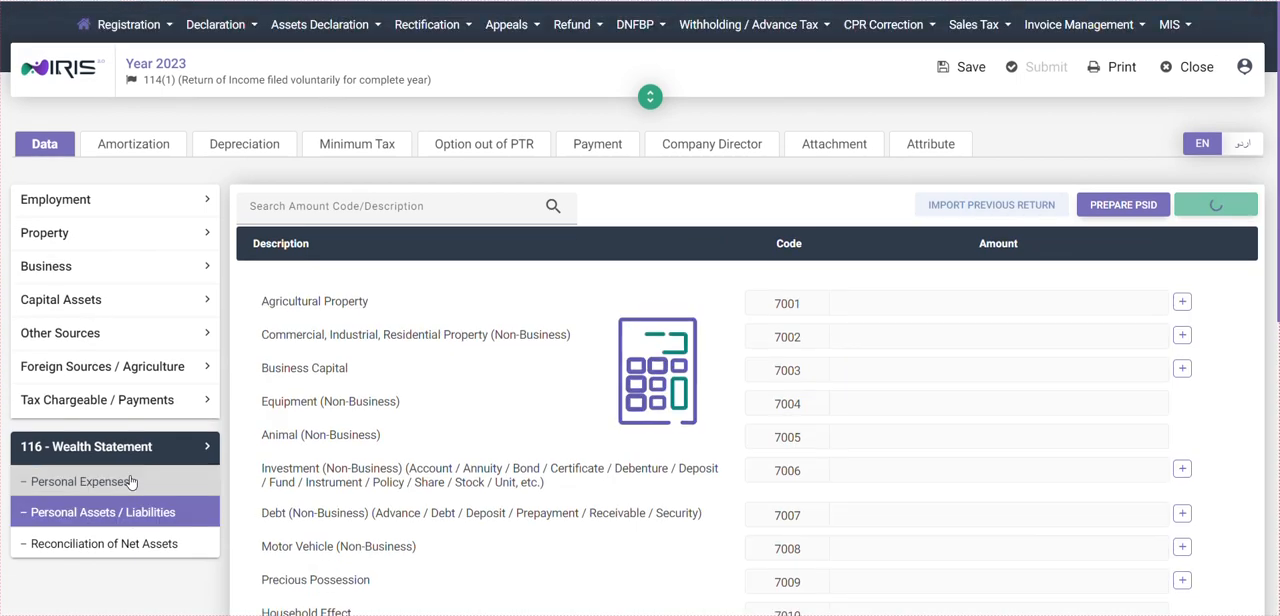
scroll(357, 401, "down", 2)
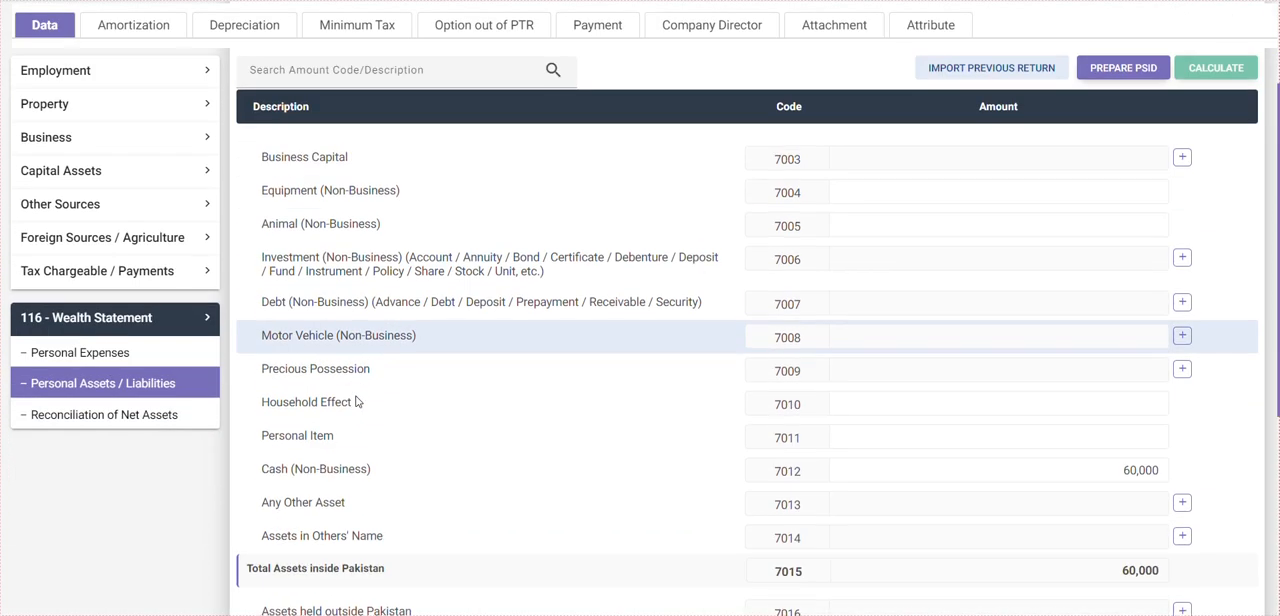
- Start a new Motor Vehicle (Non-Business) entry under code 7008 and enter "ABC - 123" as the E&TD registration number
left_click_drag(262, 340, 460, 343)
left_click(477, 340)
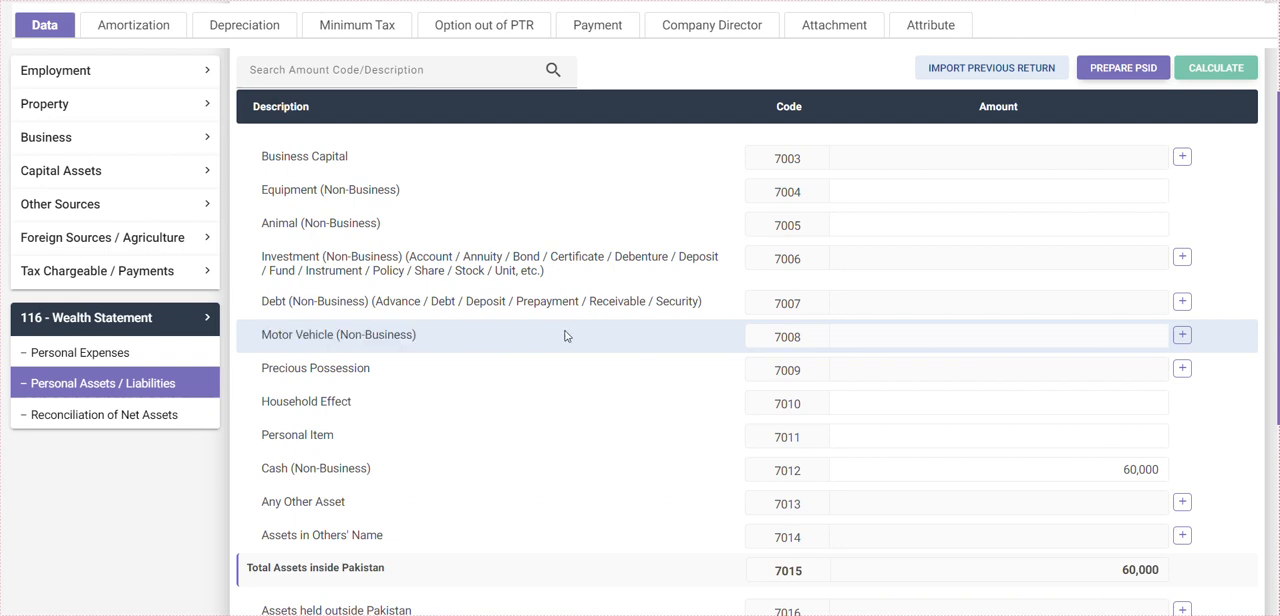
left_click(1182, 337)
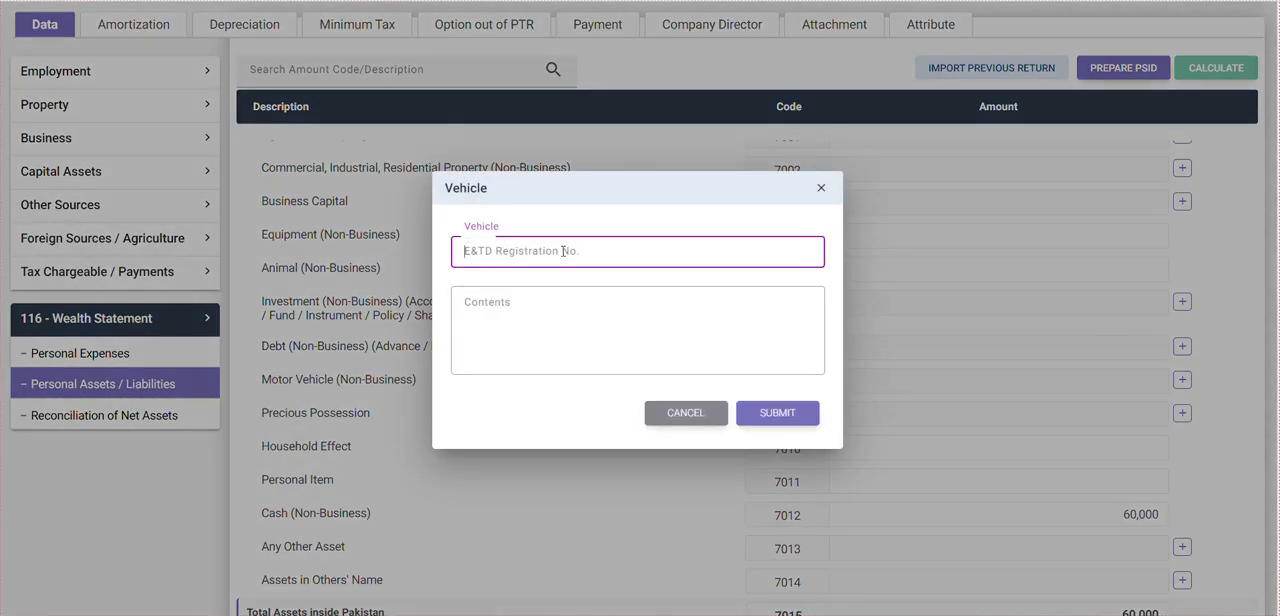
type("ABC")
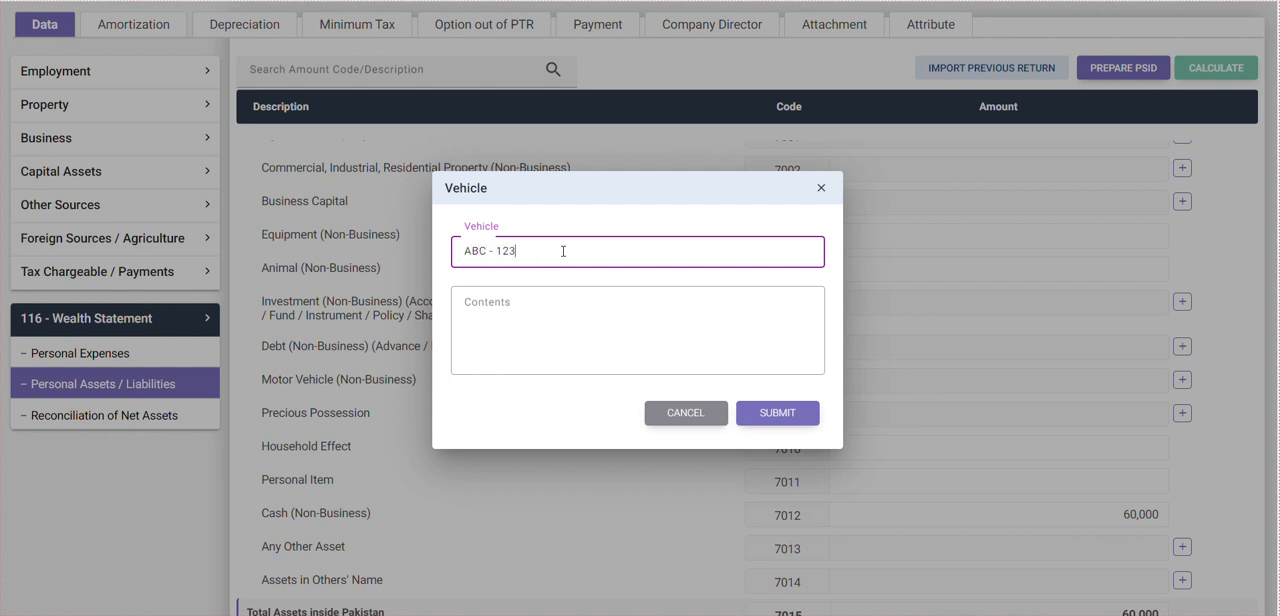
type(" - 123")
left_click(646, 334)
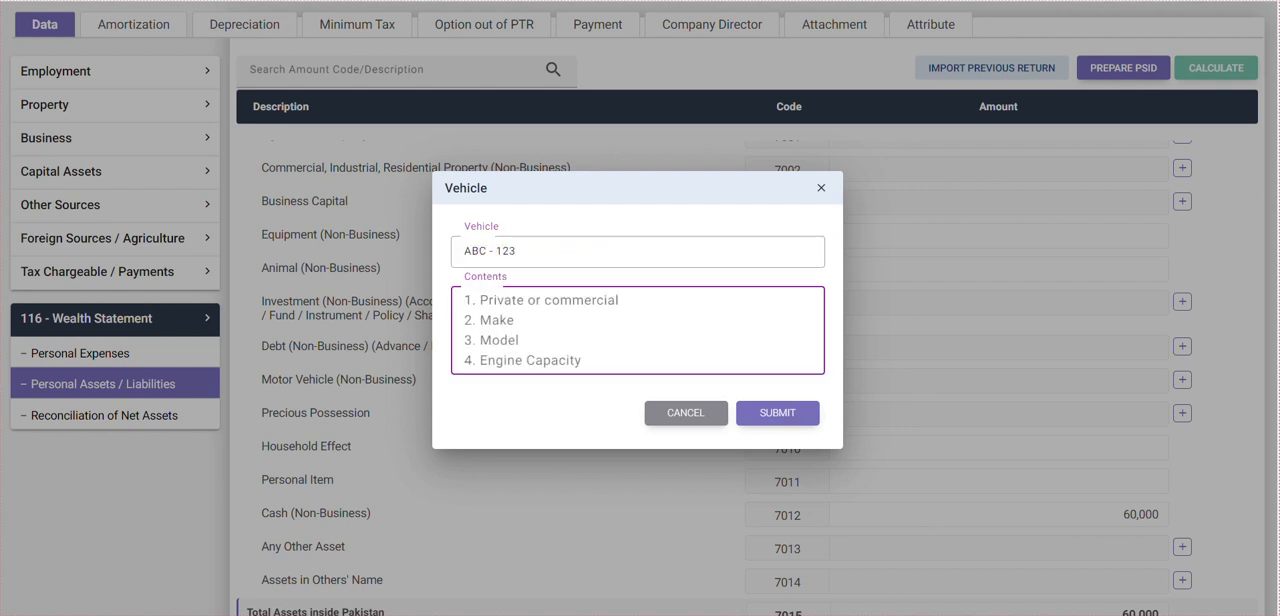
- Switch to Notepad and, after a blank line, add the text "i am adding the sampke Motor Vehichle"
left_click(296, 286)
key("alt+Tab")
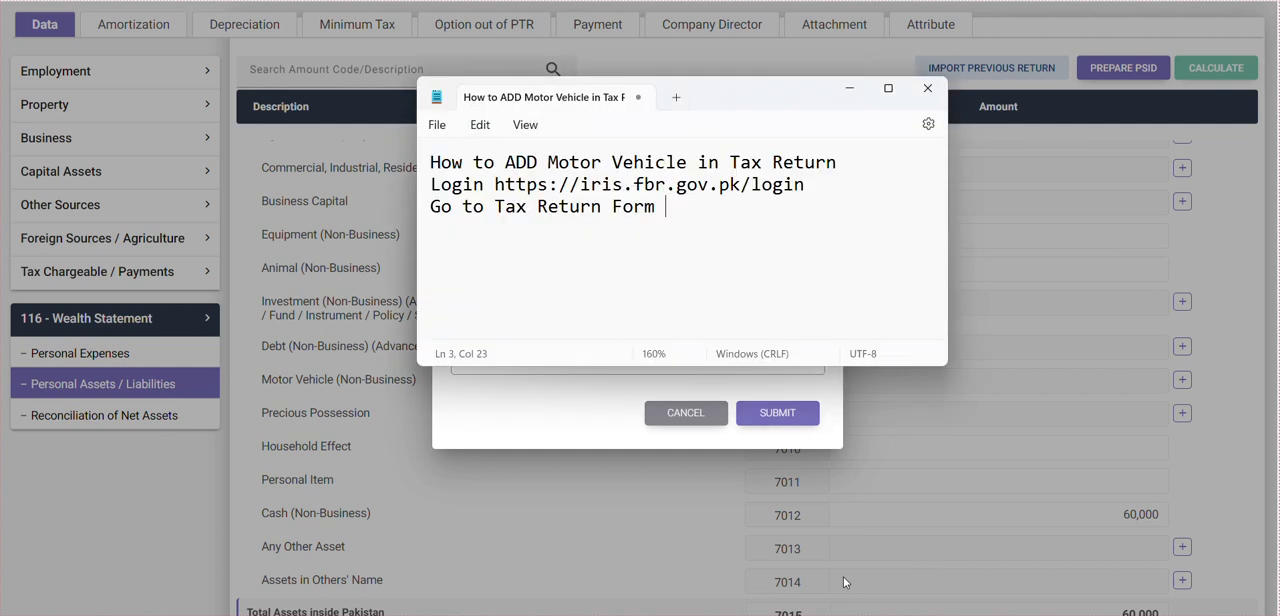
key("Return")
key("Return")
type("i am")
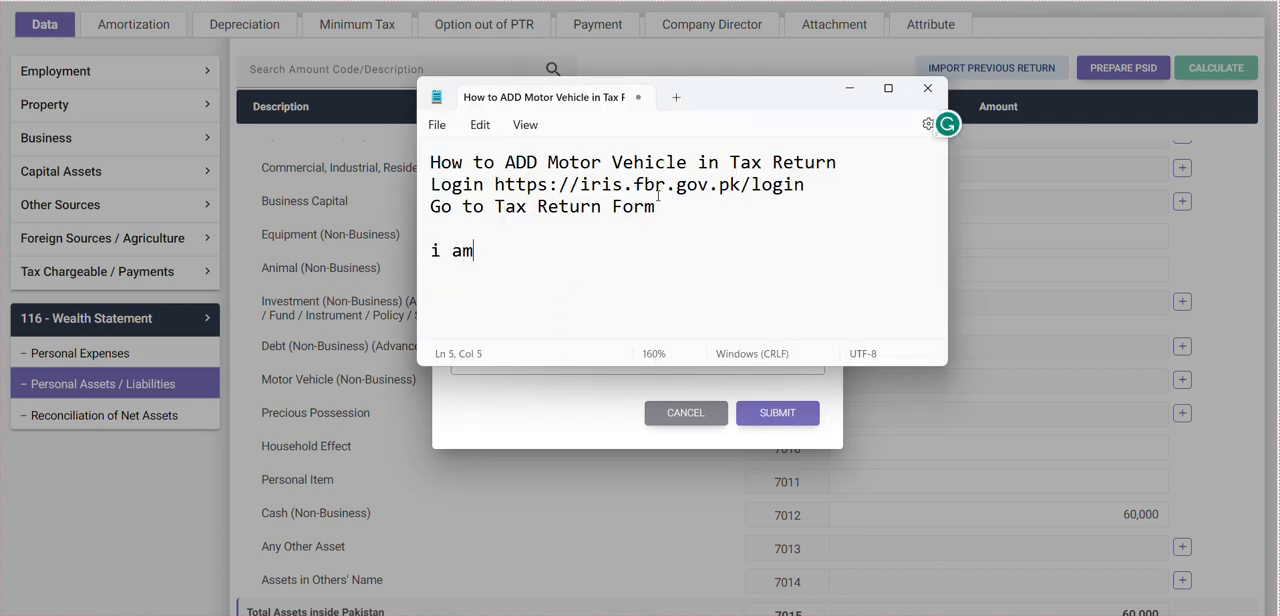
type(" adding th ")
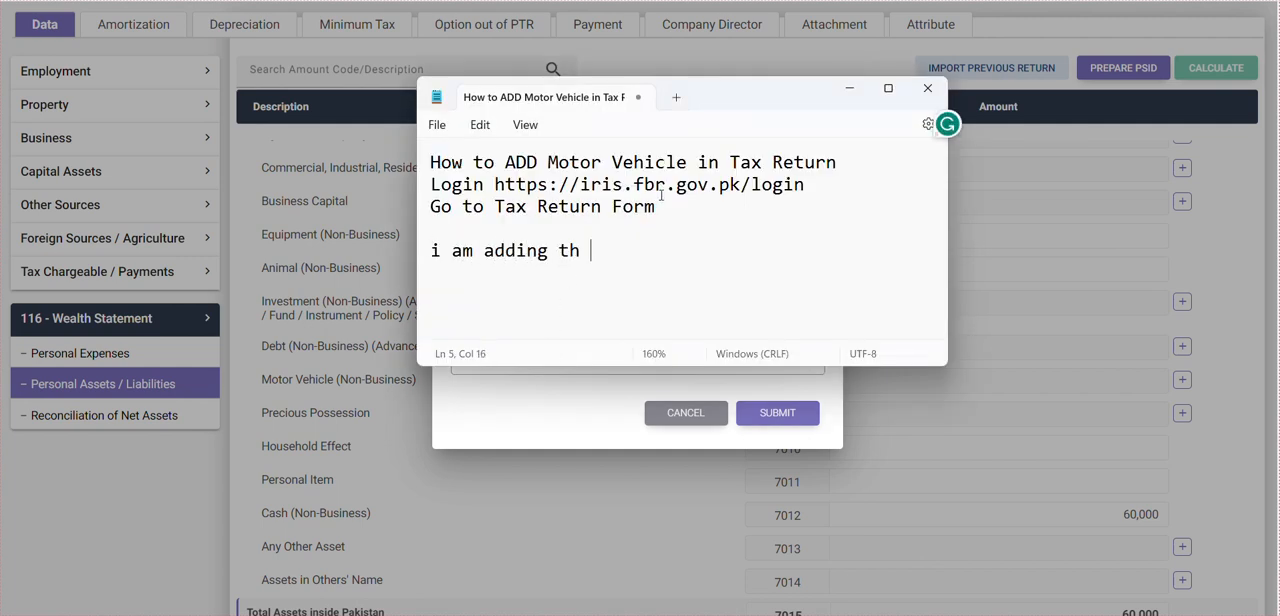
type("default")
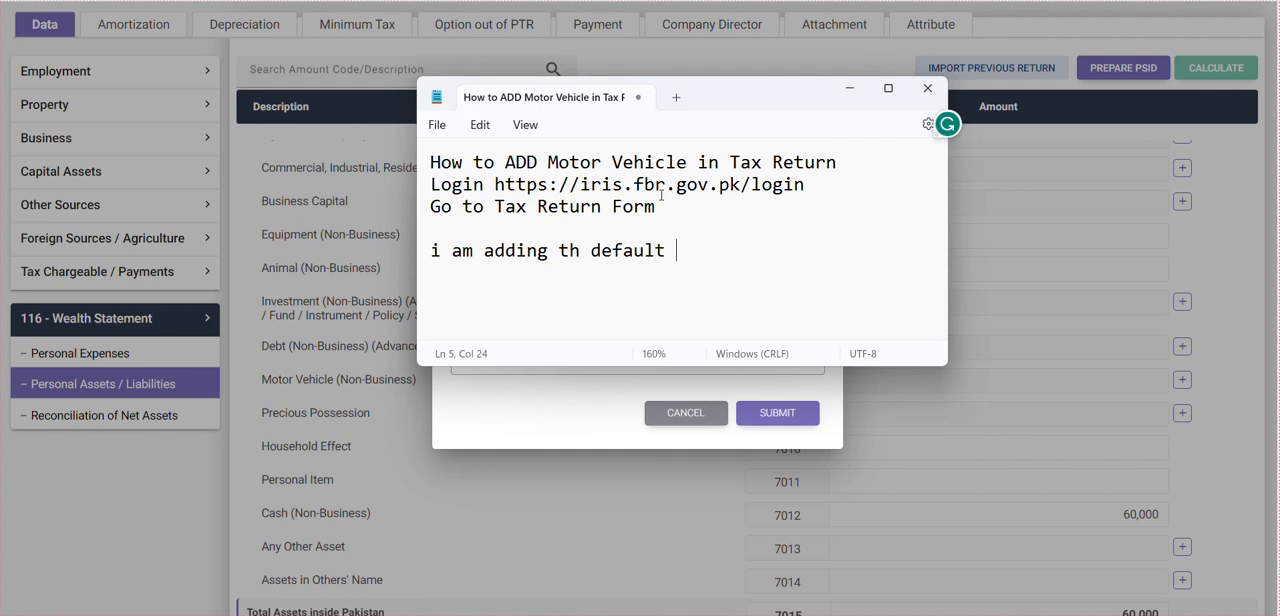
key("BackSpace")
key("BackSpace")
key("BackSpace")
key("BackSpace")
key("BackSpace")
key("BackSpace")
key("BackSpace")
key("BackSpace")
key("BackSpace")
key("BackSpace")
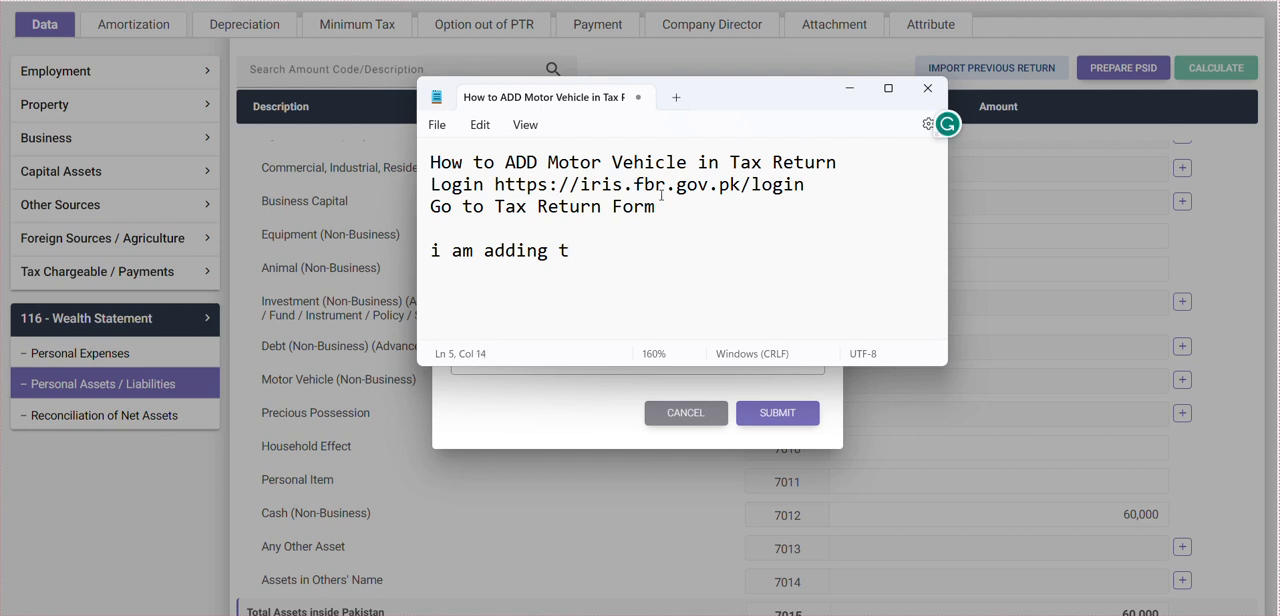
key("BackSpace")
type("the sampke")
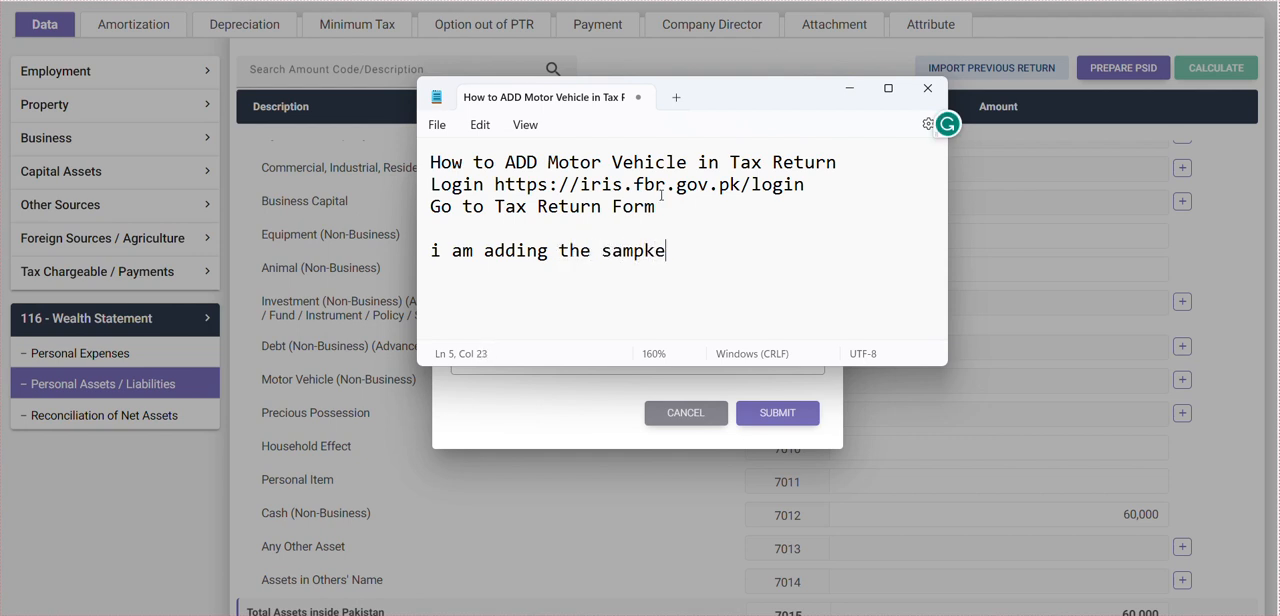
type(" Motor Vehvile")
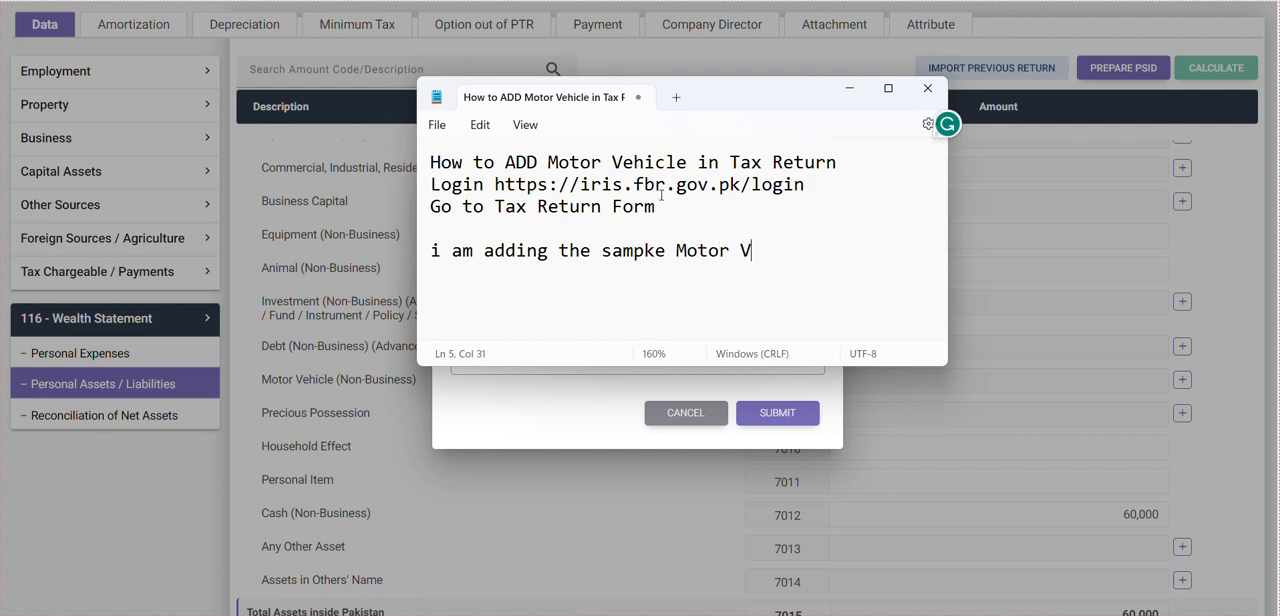
key("BackSpace")
key("BackSpace")
key("BackSpace")
key("BackSpace")
type("ichle")
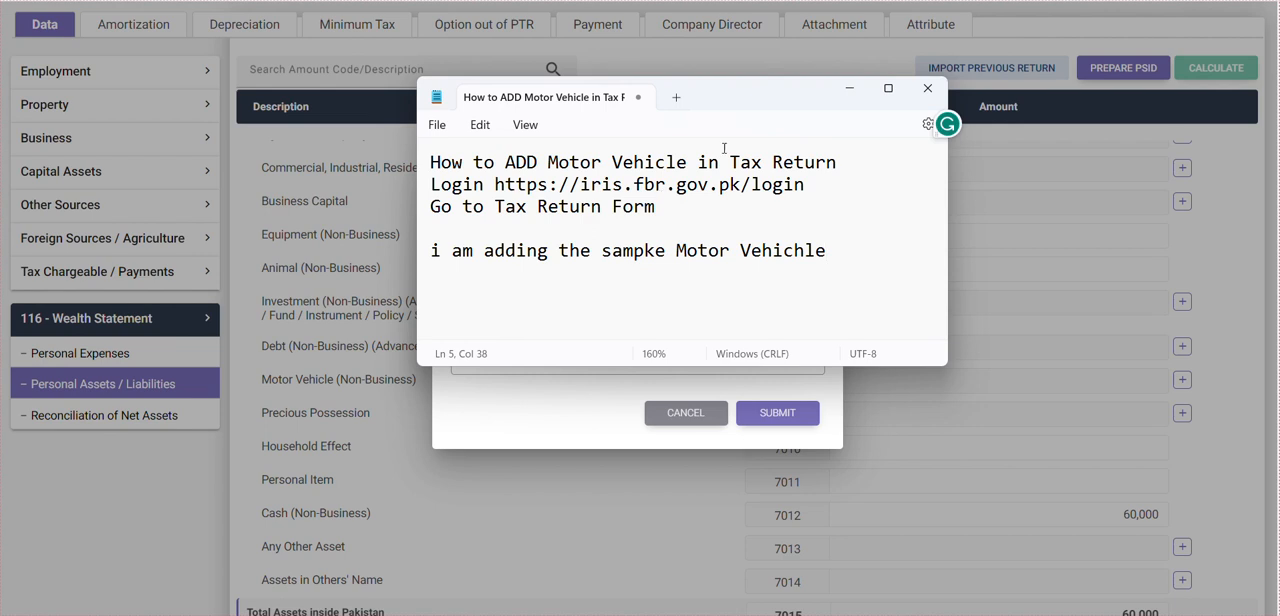
- Return to the IRIS vehicle form, fill the contents with Private, Suzuki Cultus, 2020 and 1000cc on separate lines, and submit the entry
left_click(850, 88)
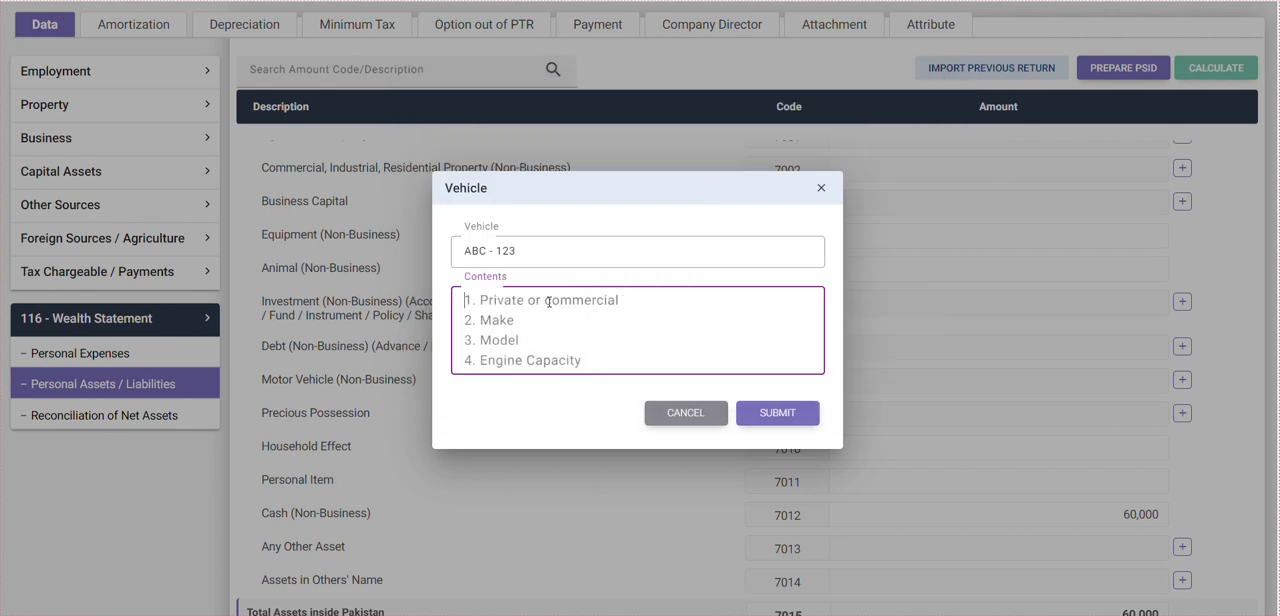
type("Private")
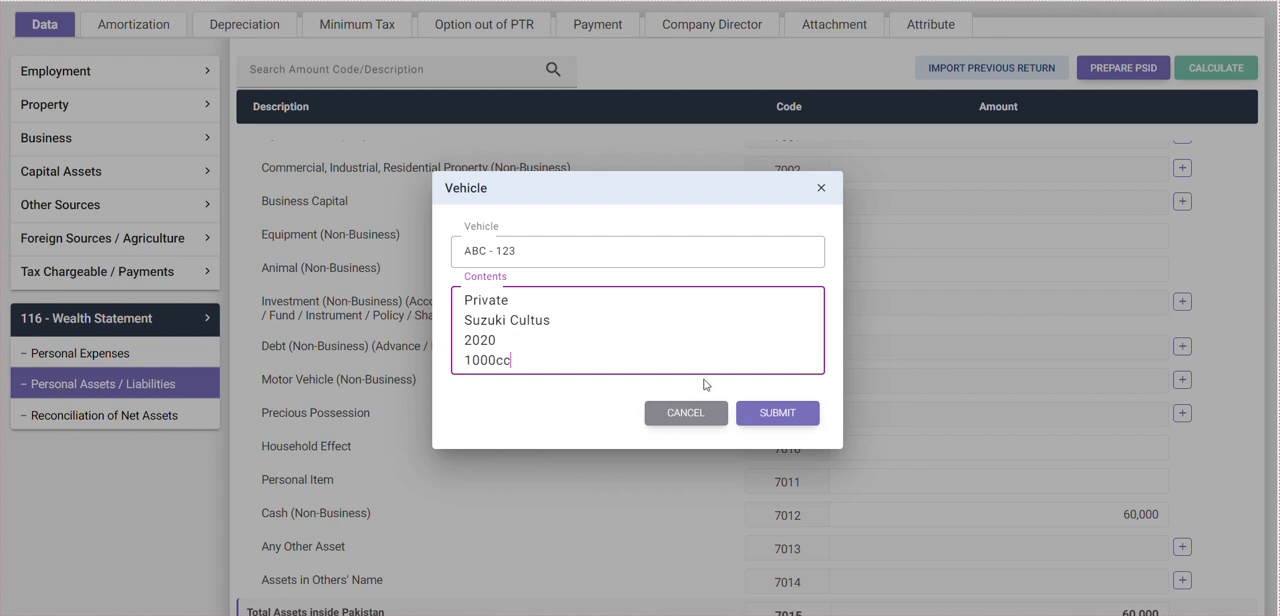
left_click(772, 411)
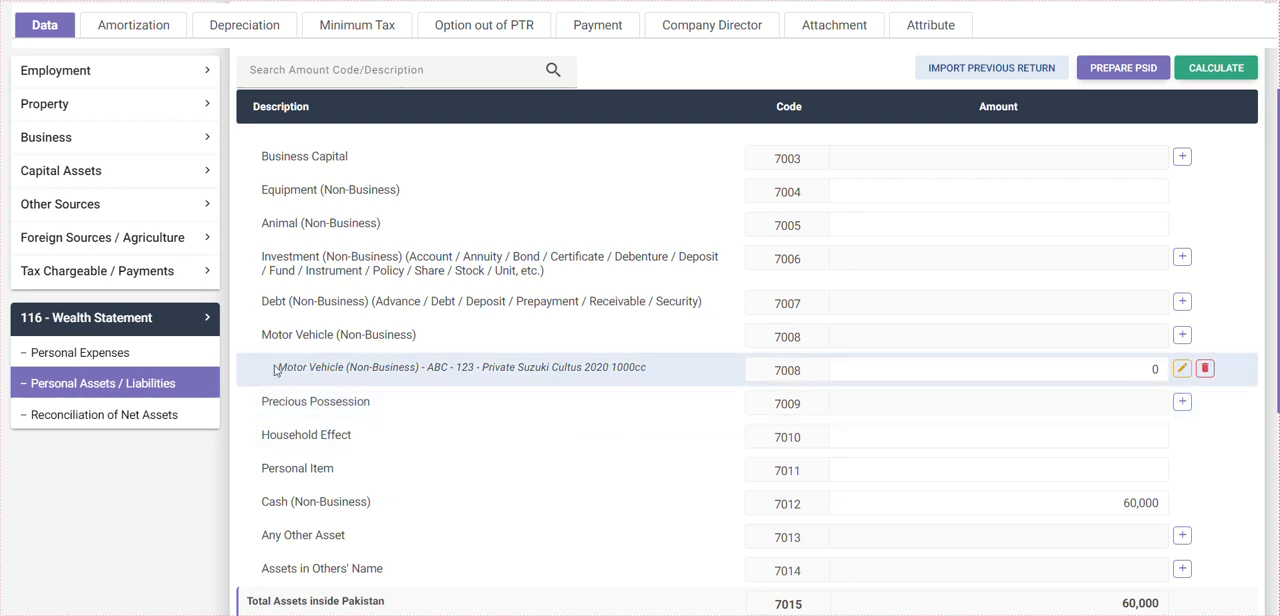
- Set the amount of the Suzuki Cultus motor vehicle entry to 2,200,000
left_click_drag(276, 370, 666, 385)
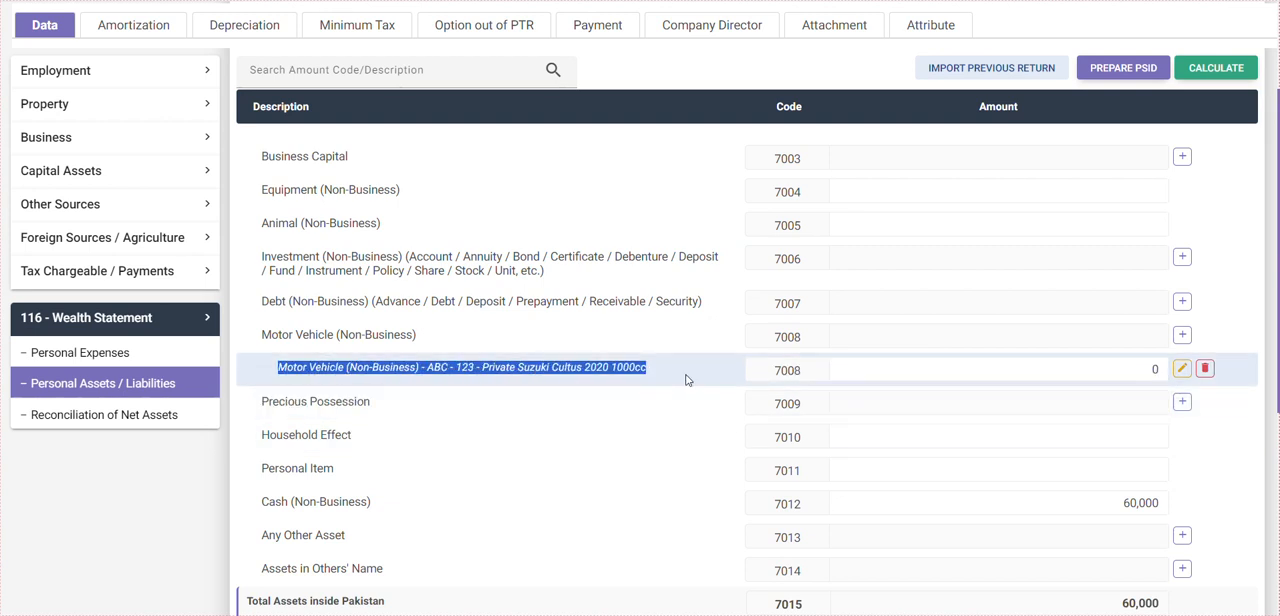
left_click(1010, 368)
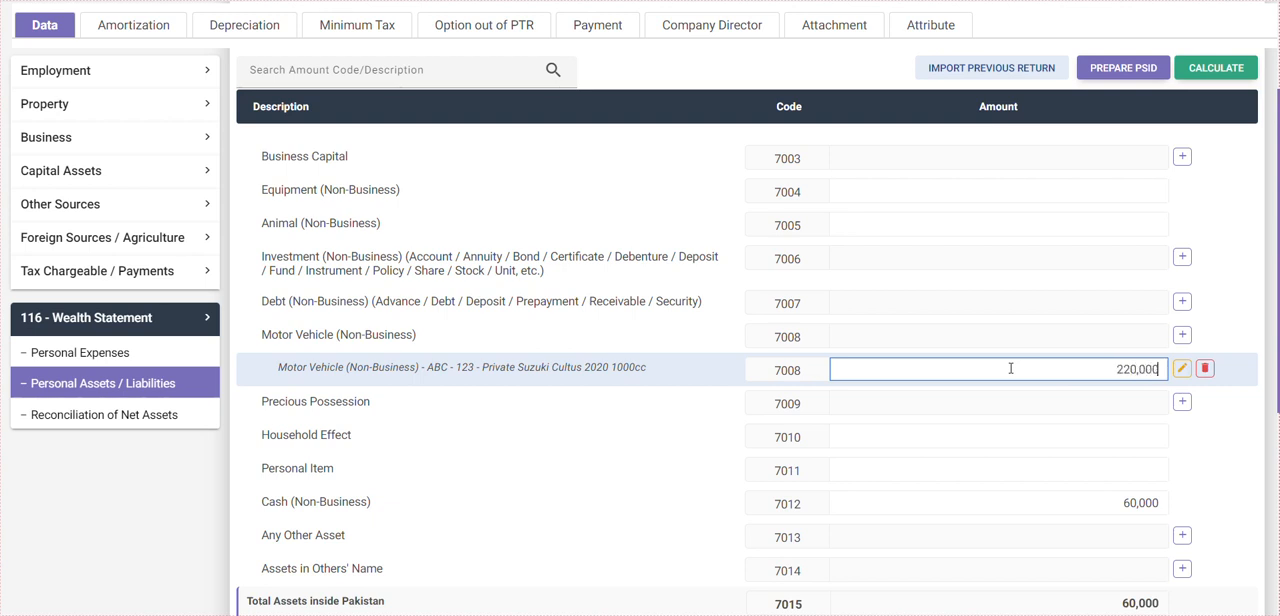
key("Tab")
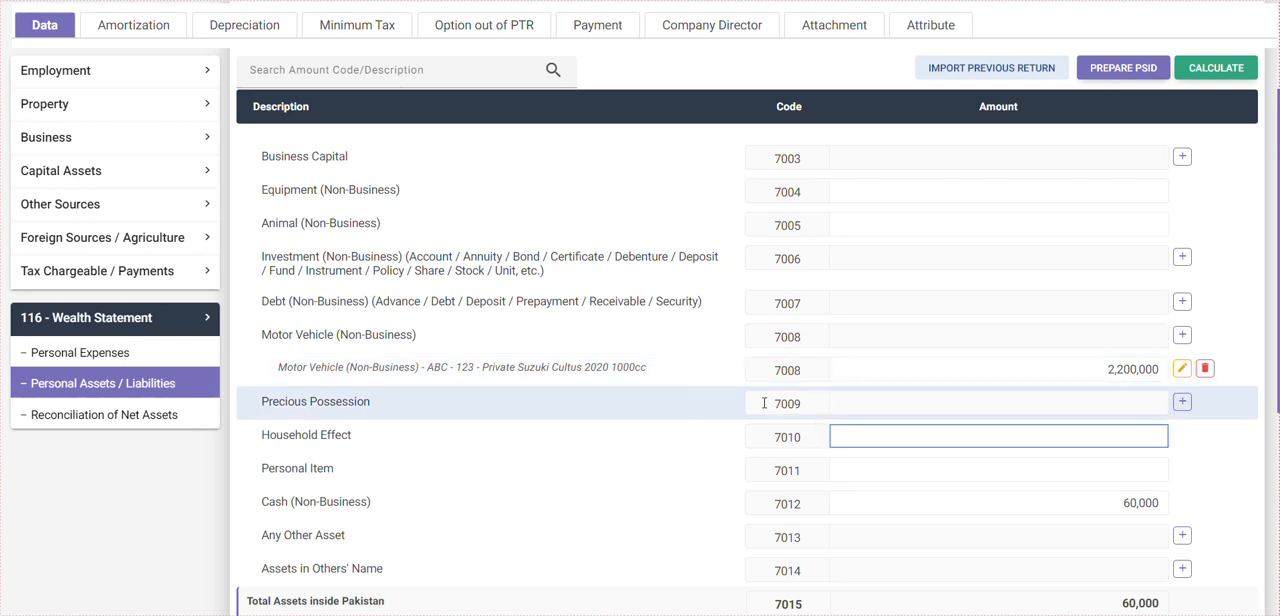
- Recalculate the wealth statement by opening Reconciliation of Net Assets, and return to Personal Assets / Liabilities to review the Motor Vehicle (Non-Business) rows
left_click(116, 414)
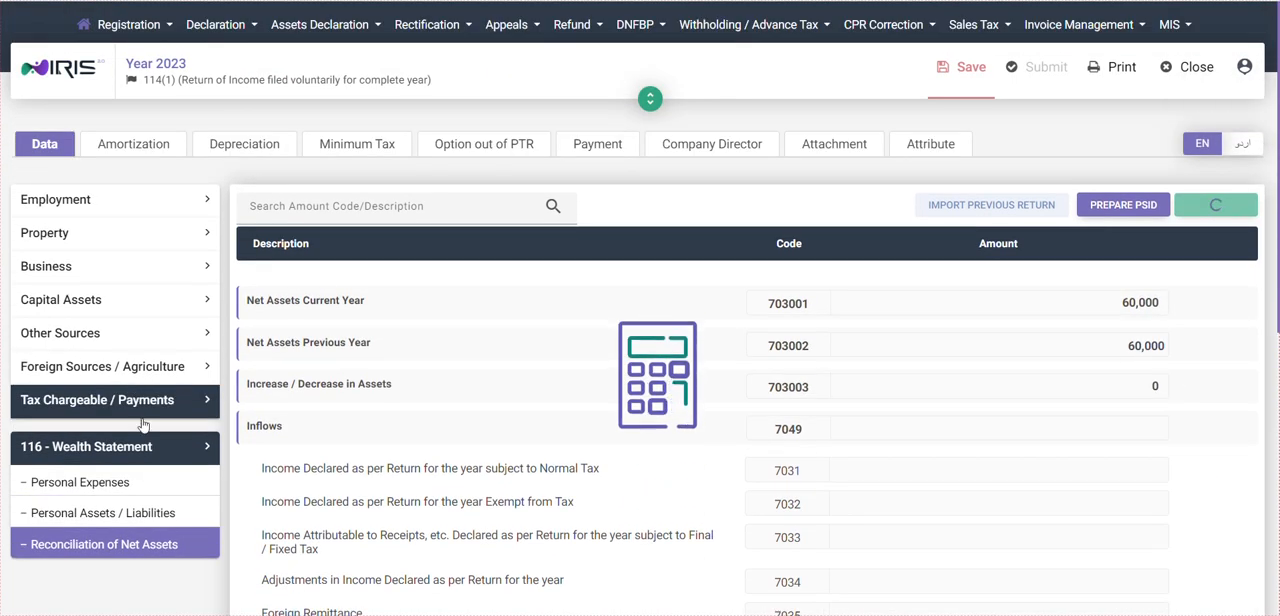
left_click(133, 511)
scroll(491, 449, "down", 2)
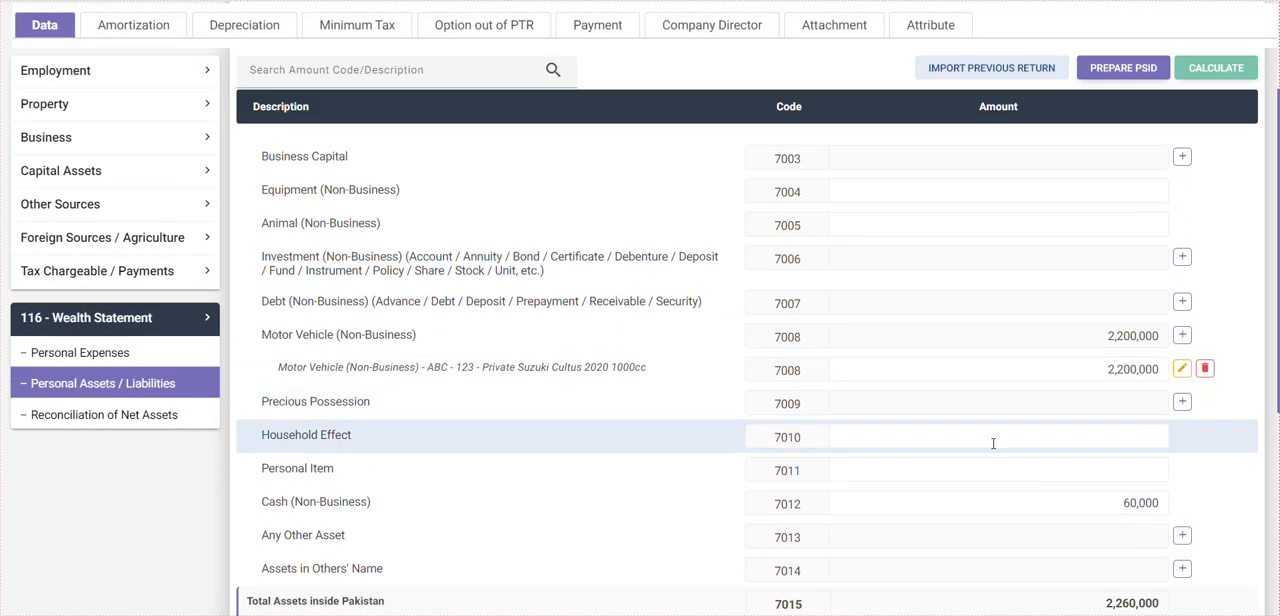
left_click_drag(259, 334, 1183, 373)
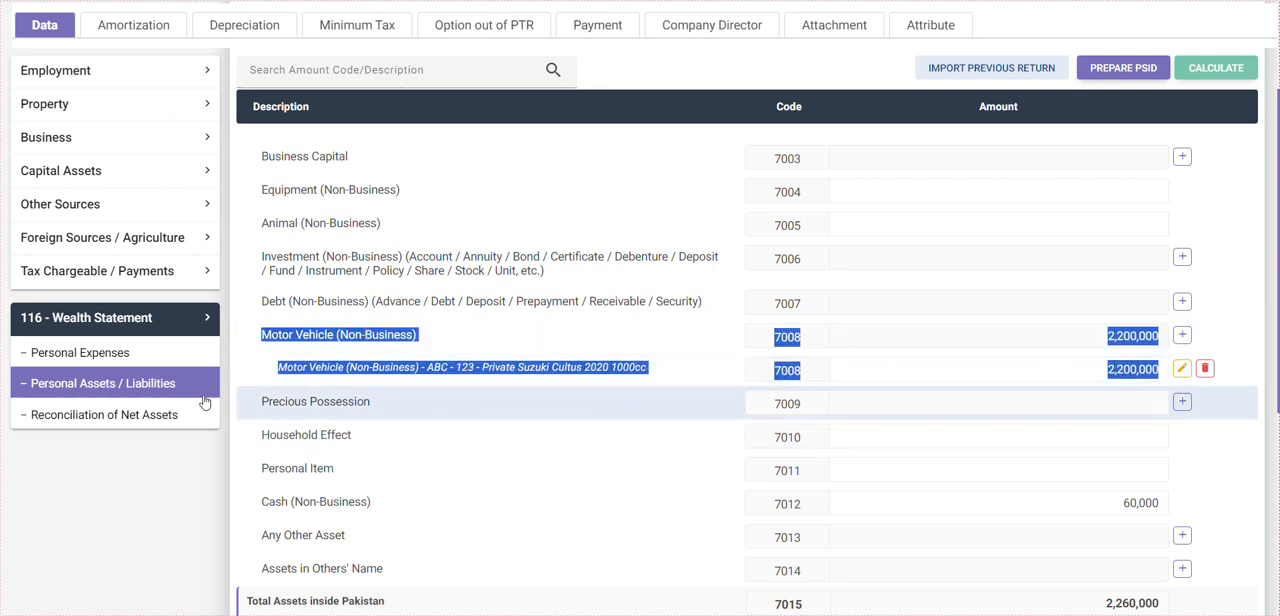
left_click(270, 376)
- Switch to Notepad and, after a blank line, add the text "Added the CAR"
key("alt+Tab")
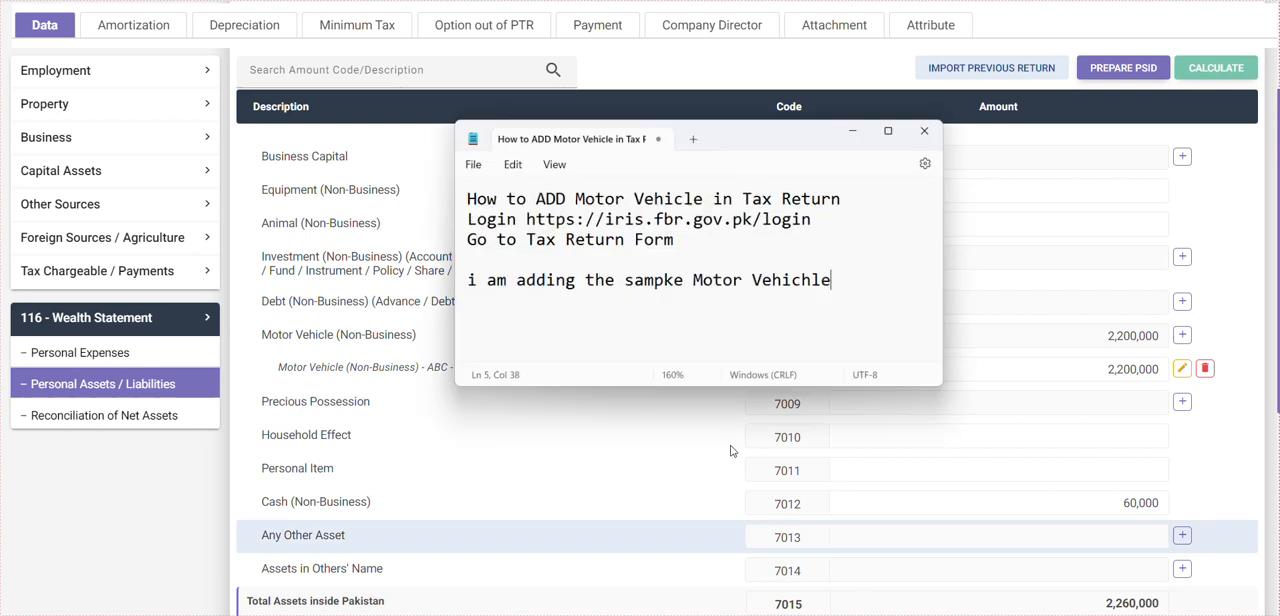
key("Return")
key("Return")
type("AddE")
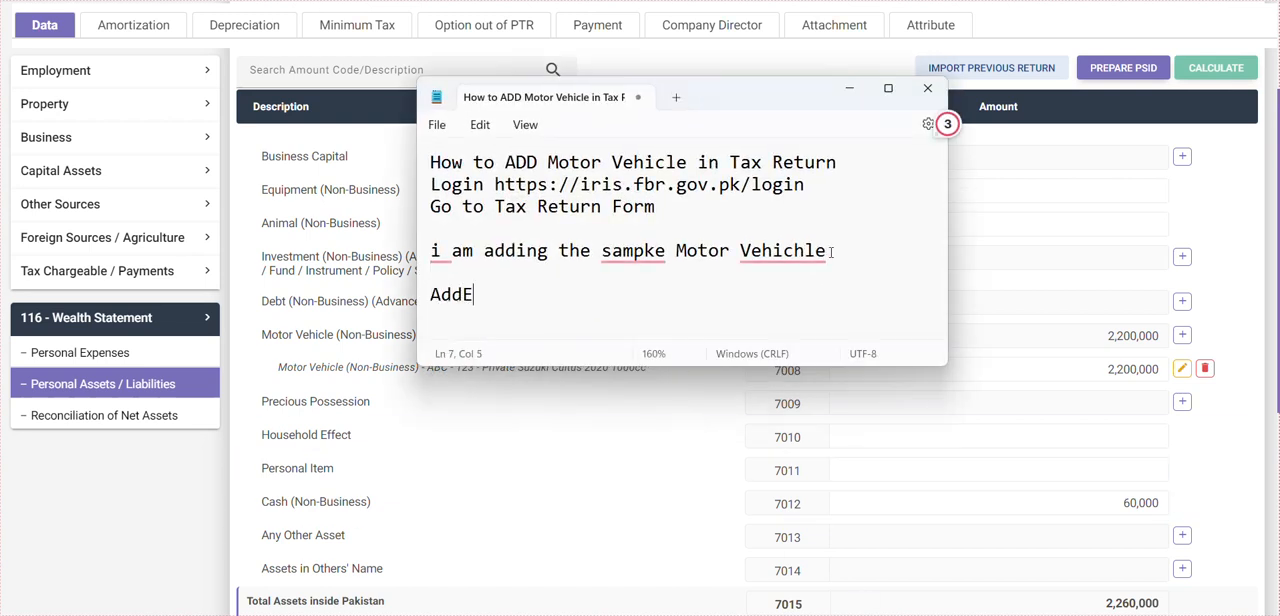
type("d the Motore")
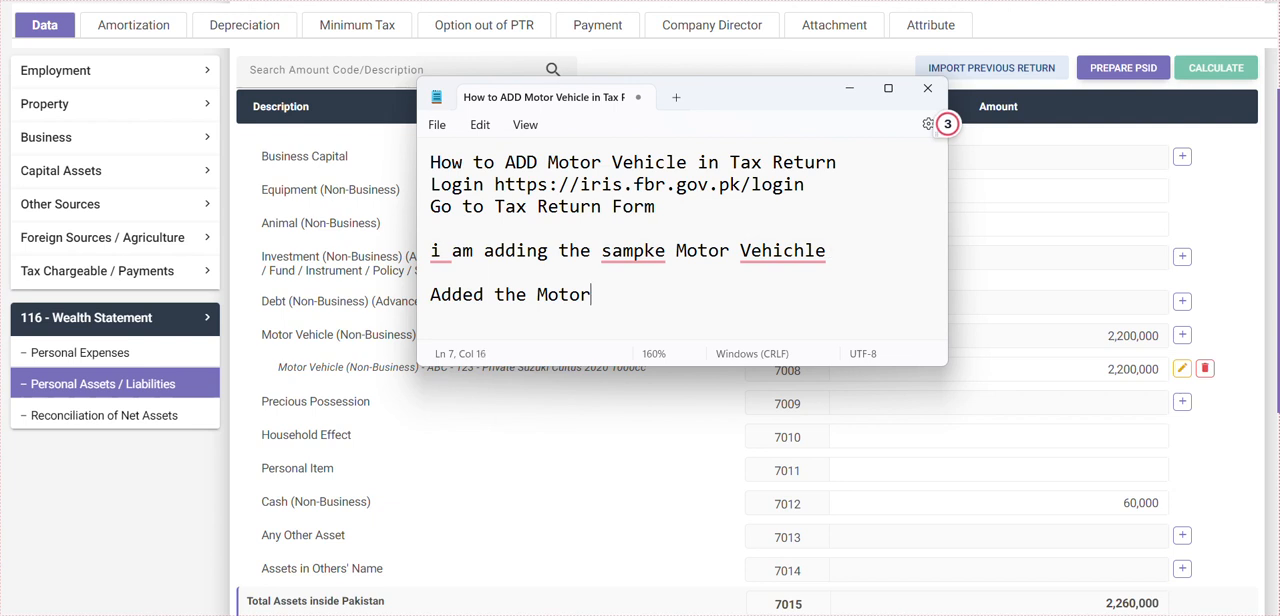
key("BackSpace")
key("BackSpace")
key("BackSpace")
type("C")
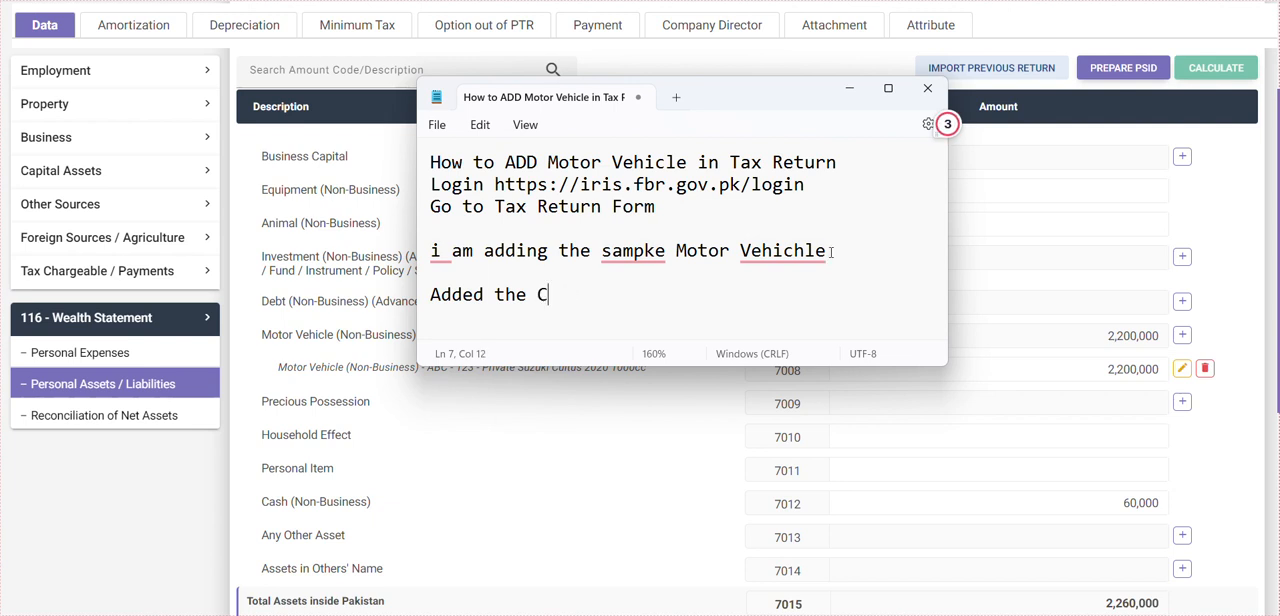
type("AR ")
type("Now")
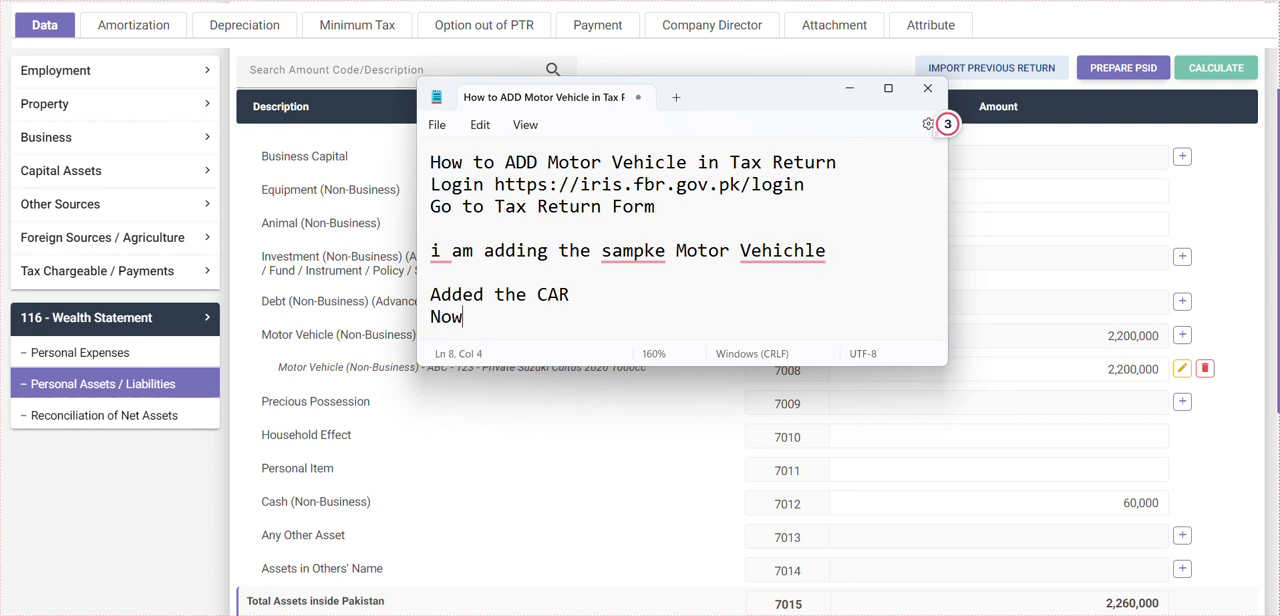
type(" if you ha")
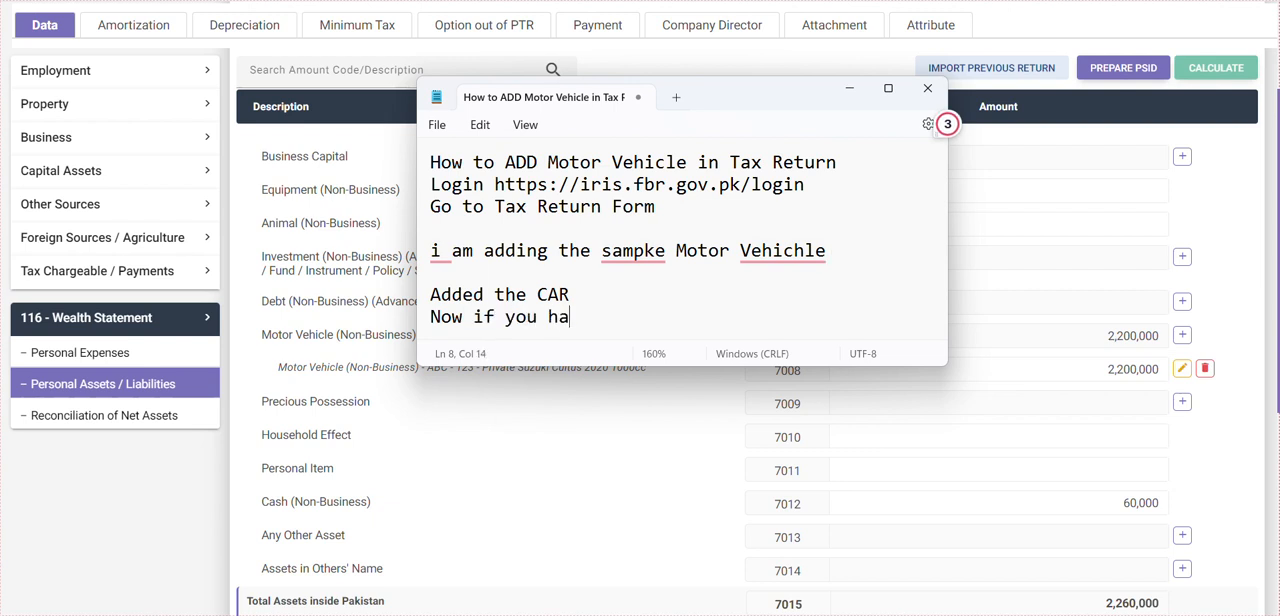
type("ve furt")
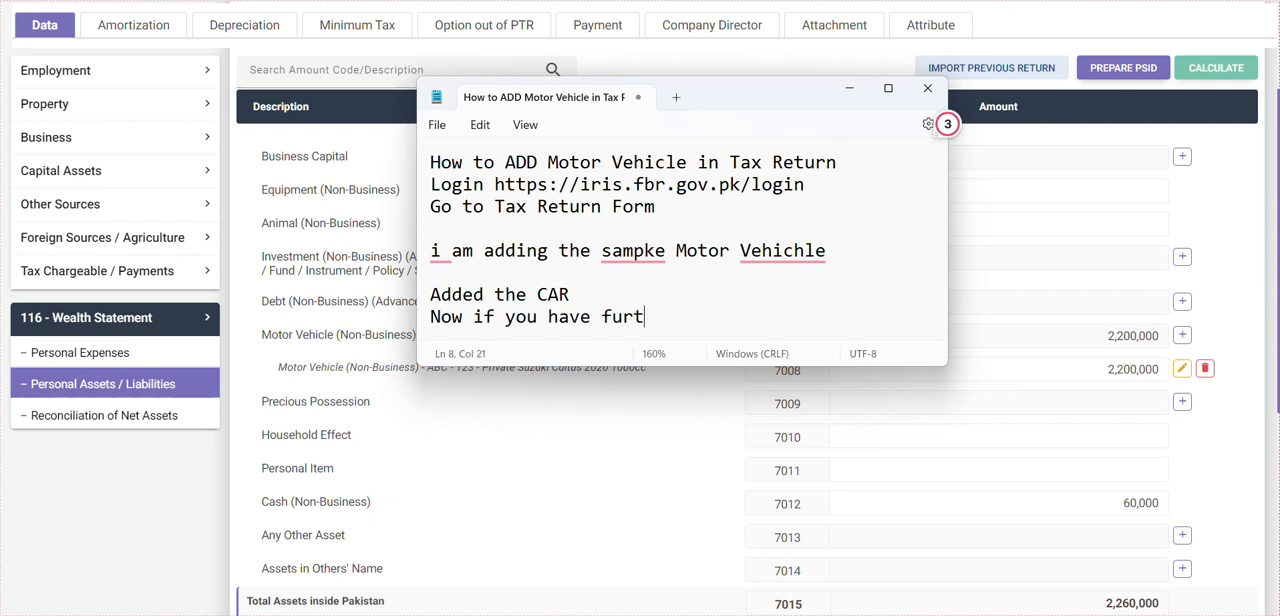
type("her Cars or Not")
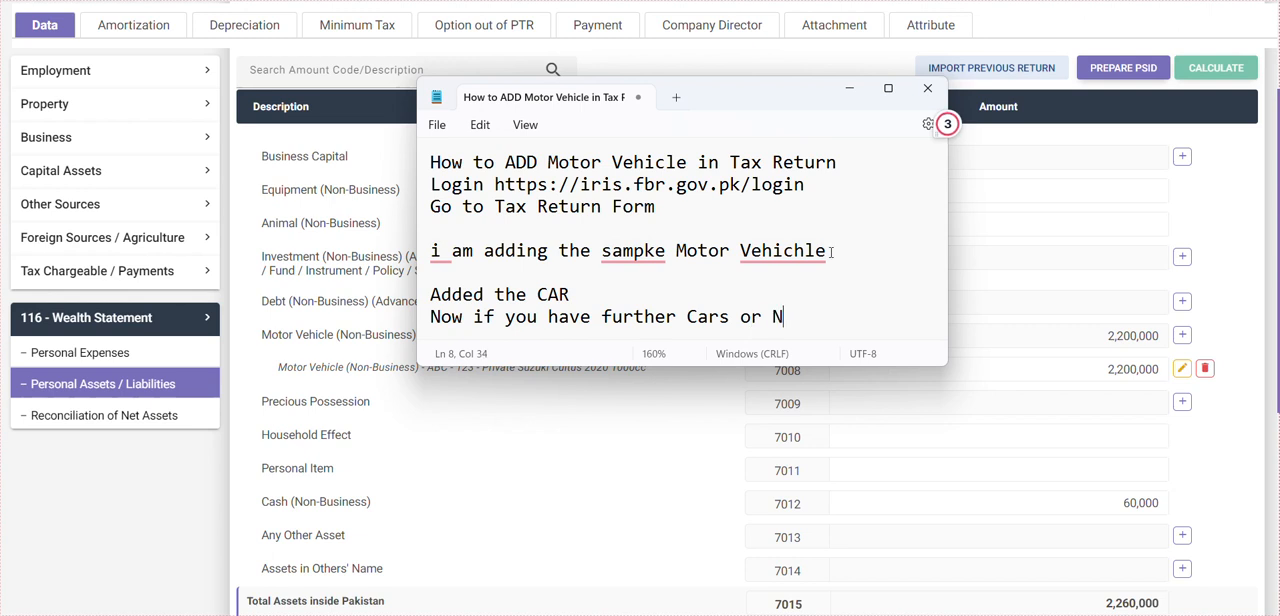
- Add the line "Now if you have further Cars or Motor Bikes" below the note about the added car
key("BackSpace")
key("BackSpace")
type("otor Bikes")
key("Return")
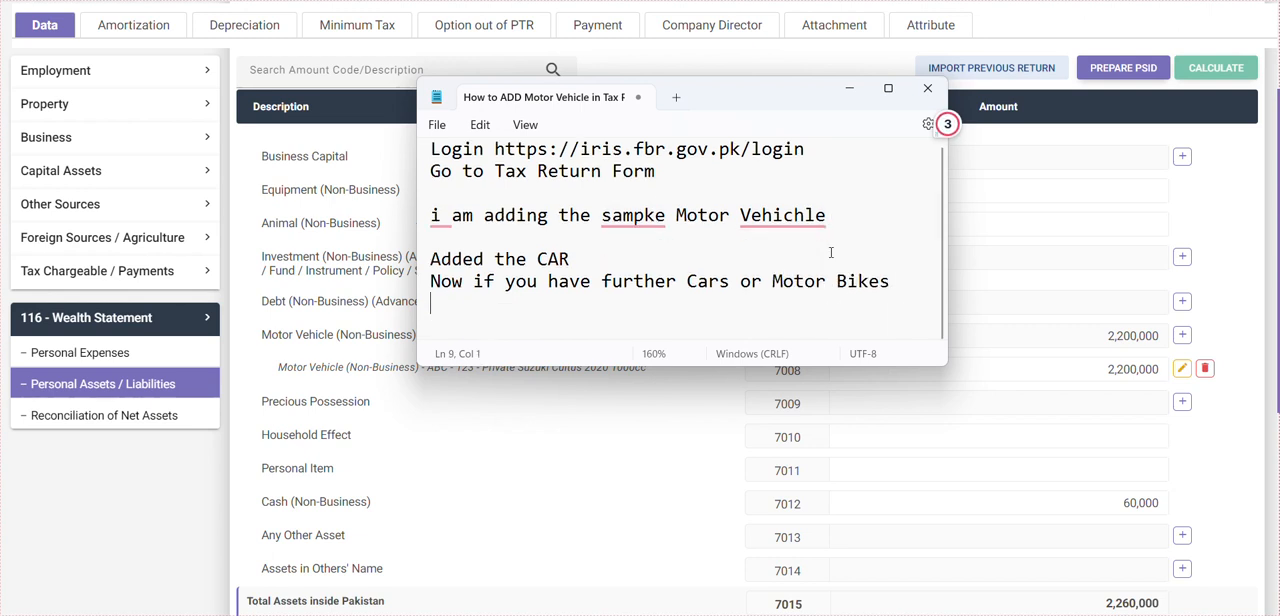
- Continue the note with "you can add further." and, after a blank line, "lets start"
type("you can add furth")
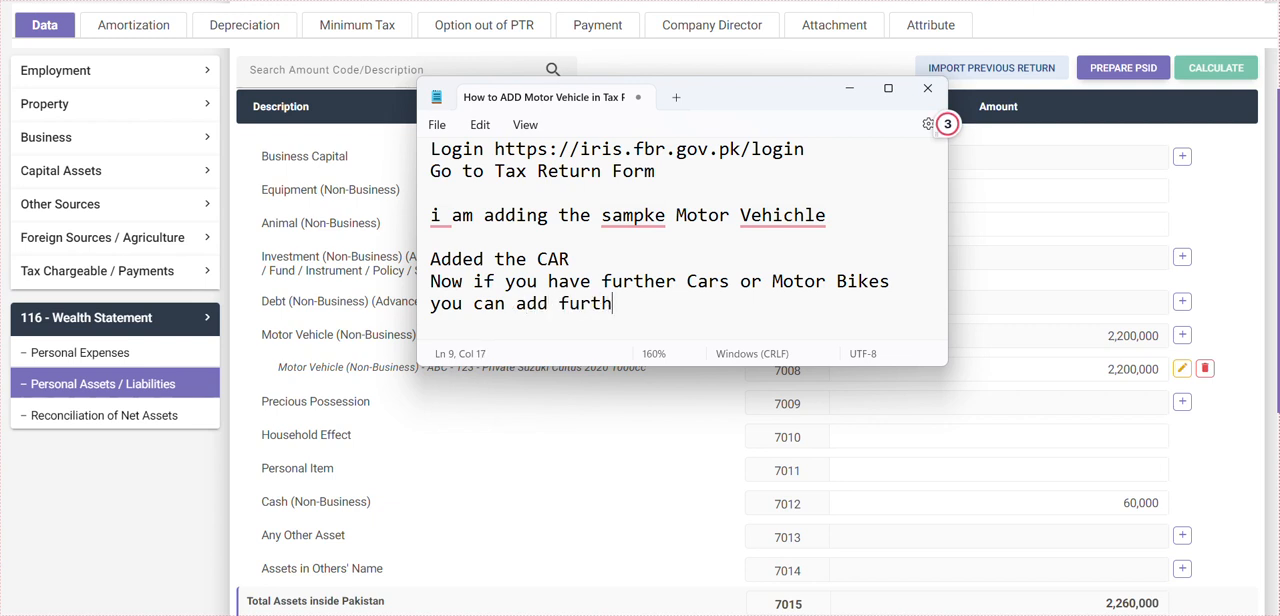
type("er.")
key("Return")
key("Return")
type("lets start")
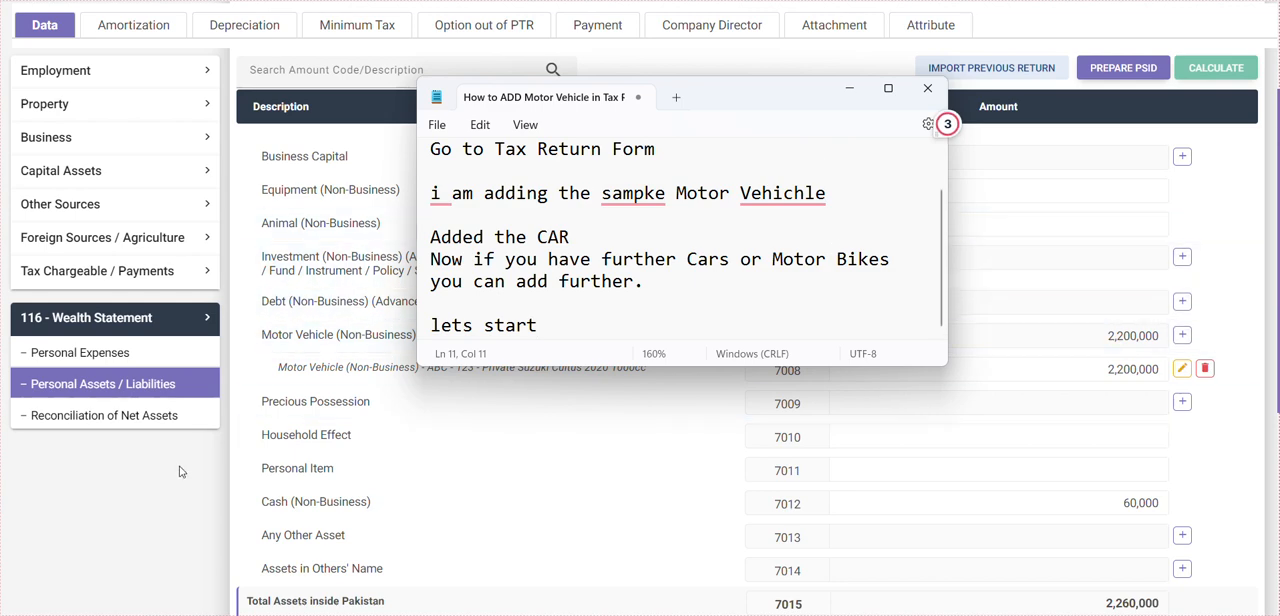
- Return to IRIS, start a second Motor Vehicle (Non-Business) entry under code 7008 and enter "ABC-321" as its E&TD registration number
left_click(232, 453)
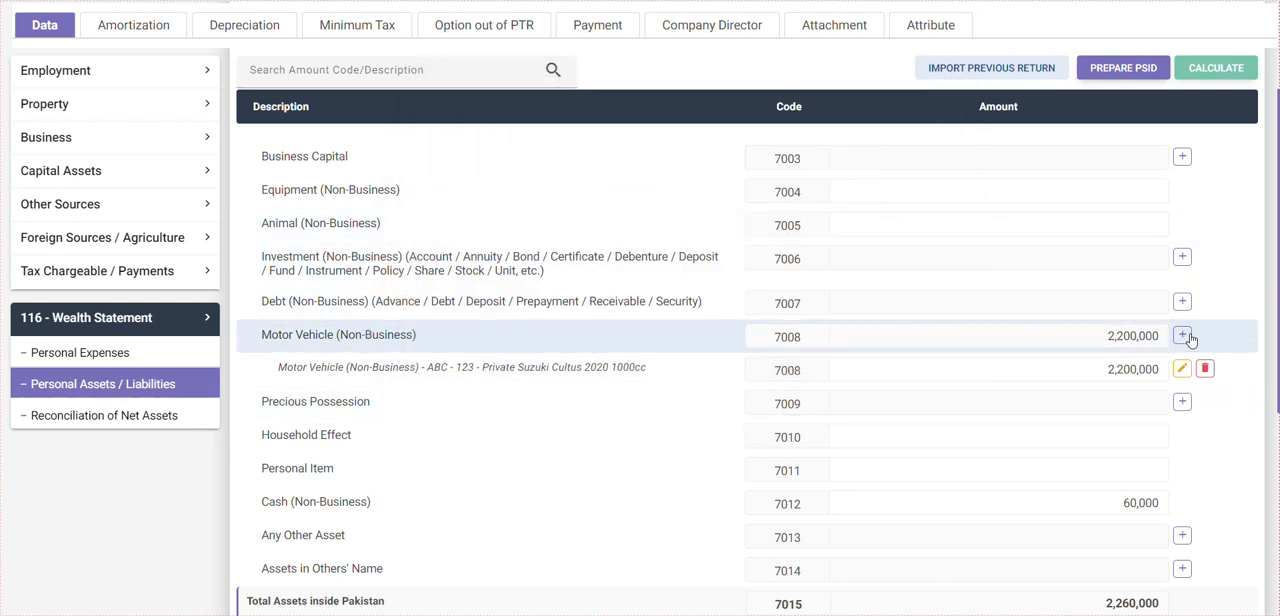
left_click(1183, 336)
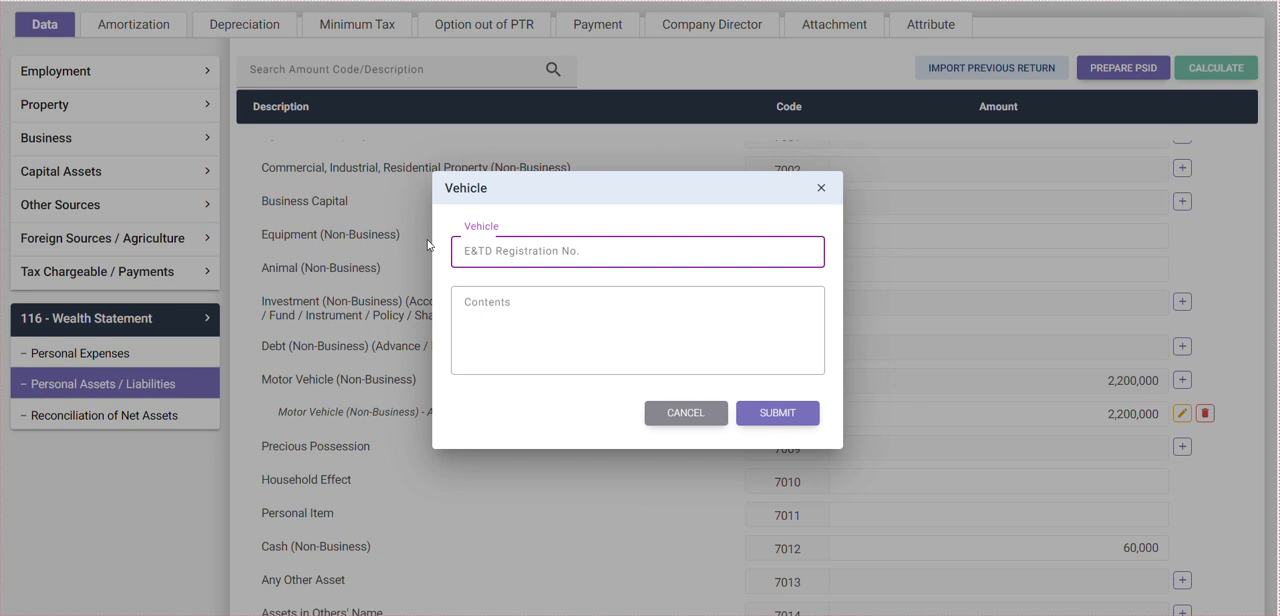
type("ABC-321")
key("Tab")
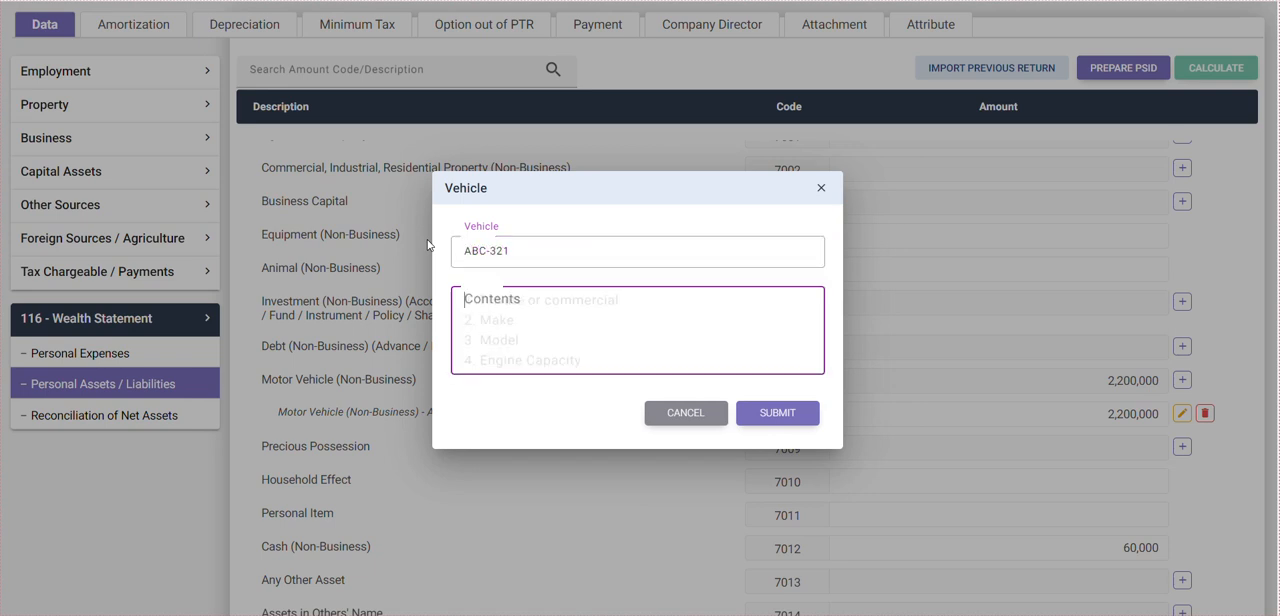
- Fill the second vehicle's contents with Private, Toyota Corolla, 2015 and 1300cc on separate lines, and submit the entry
type("Priva")
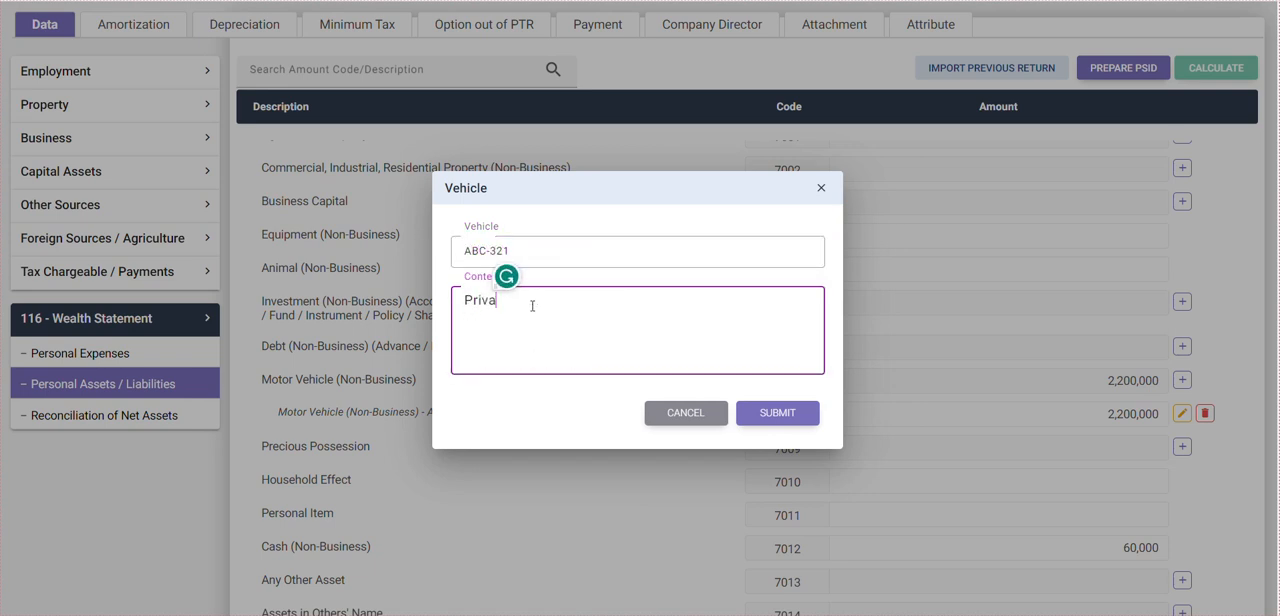
type("te")
key("Return")
type("Toyota Corrola")
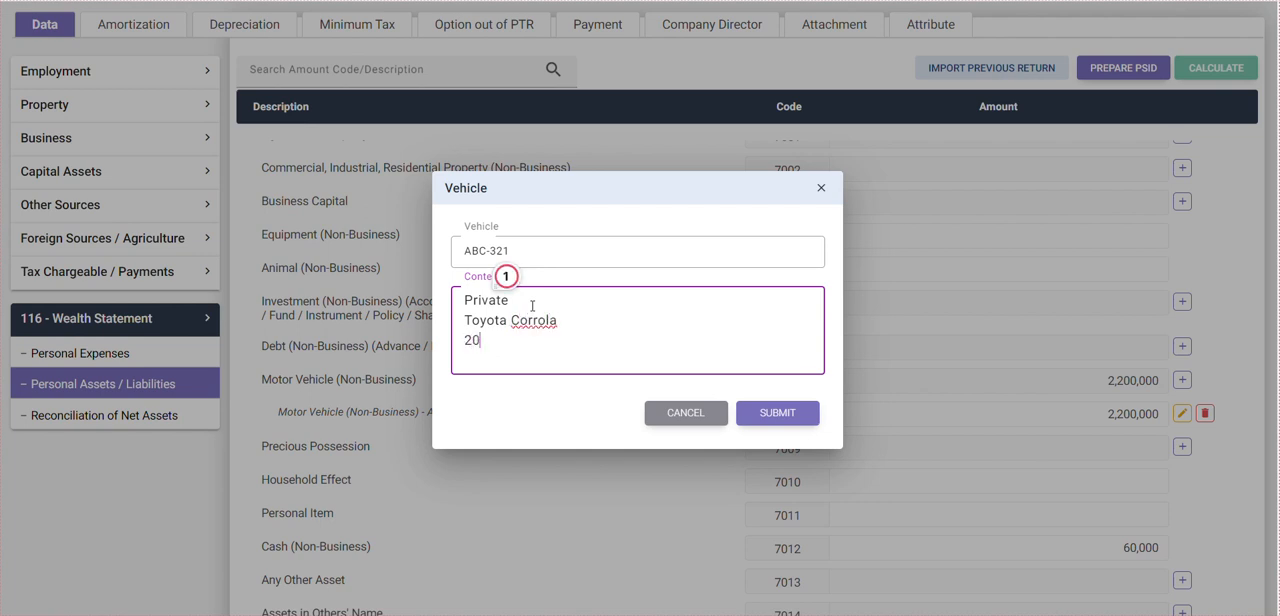
right_click(536, 314)
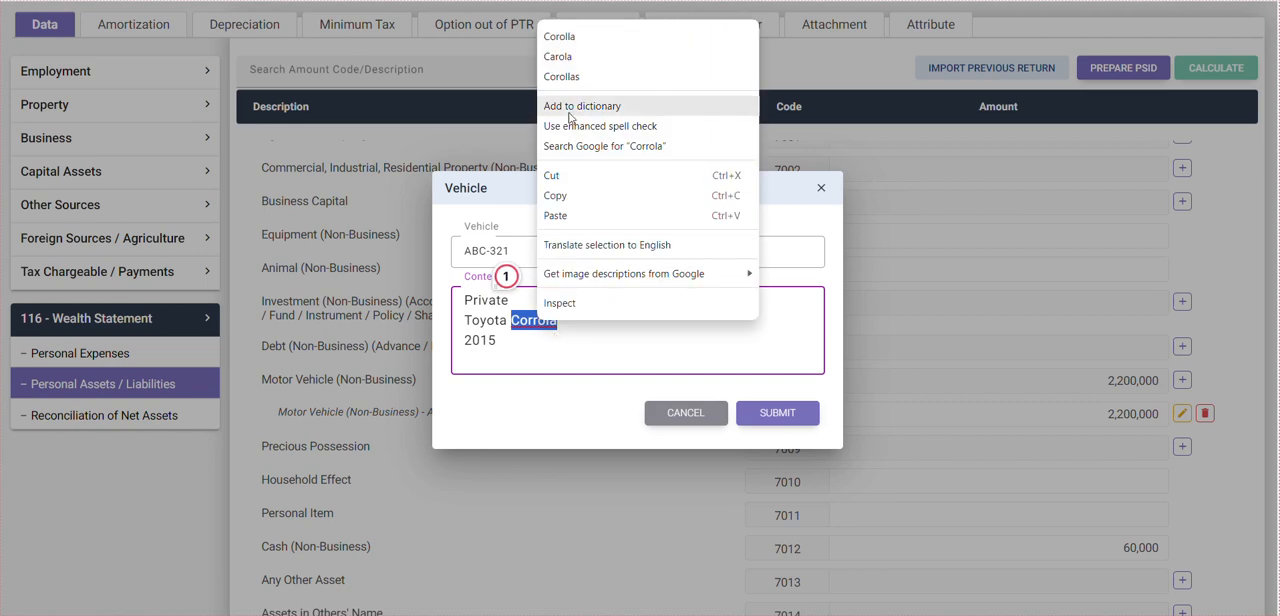
left_click(572, 36)
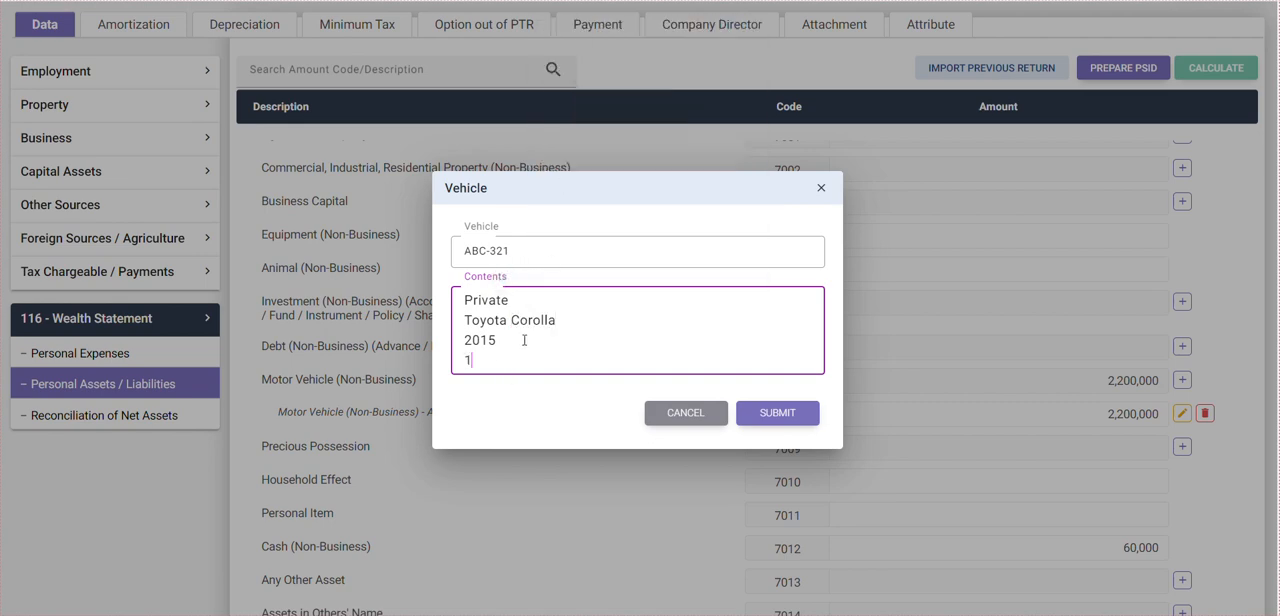
type("300cc")
left_click(805, 414)
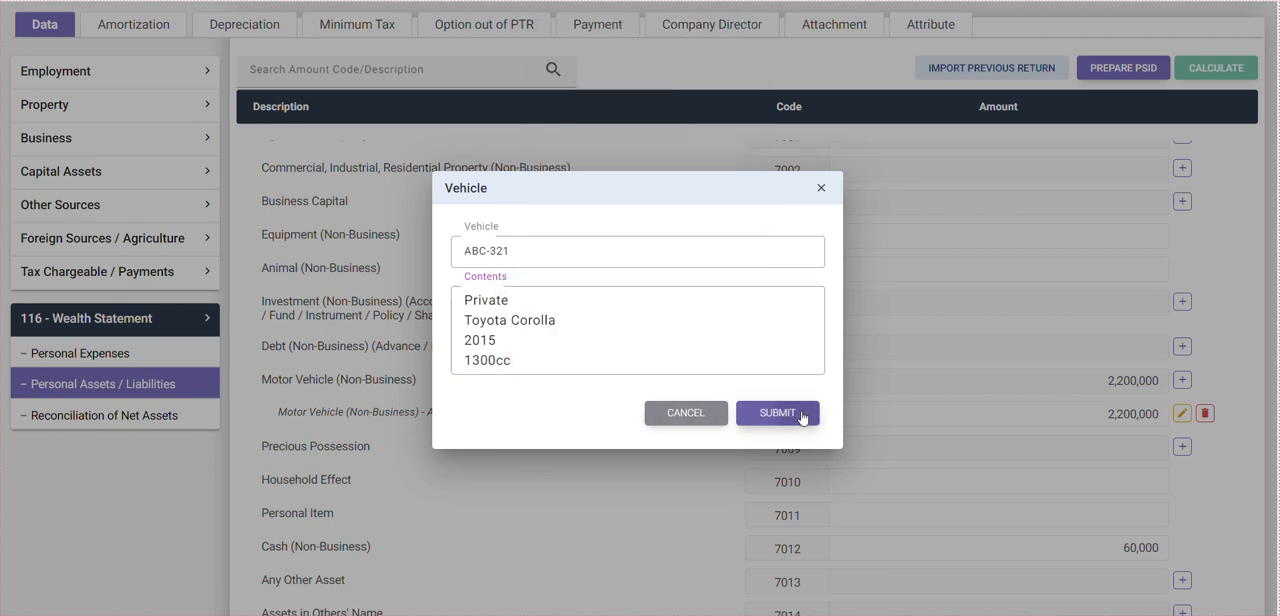
- Set the amount of the Toyota Corolla motor vehicle entry to 2,500,000
left_click(1061, 367)
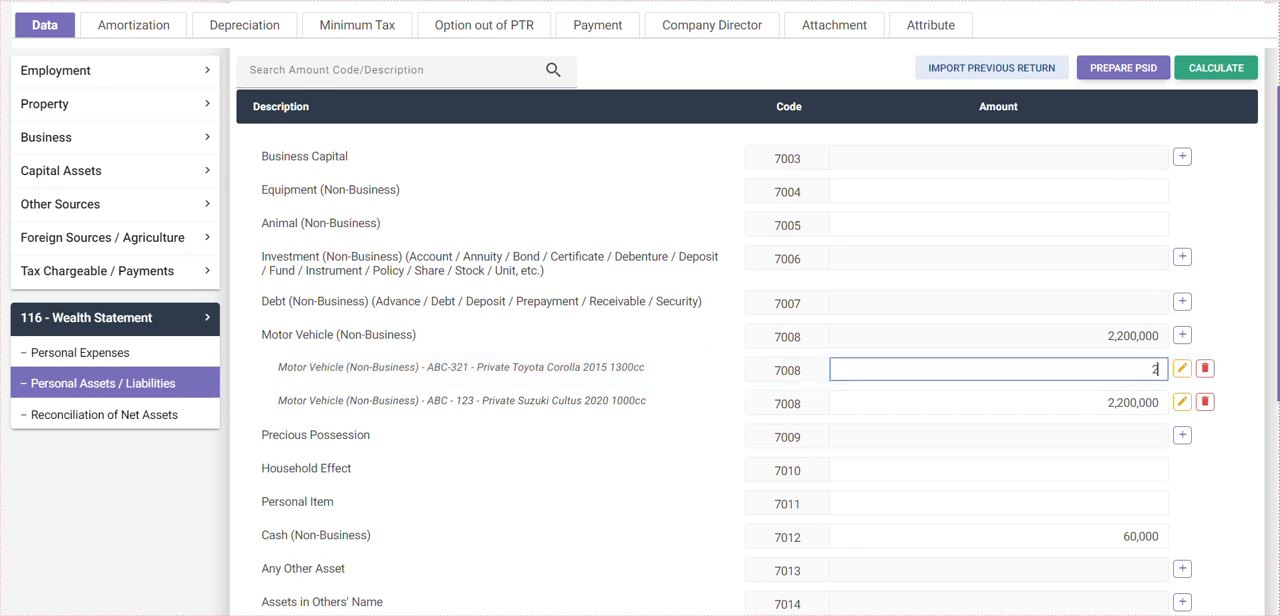
type("00")
key("Tab")
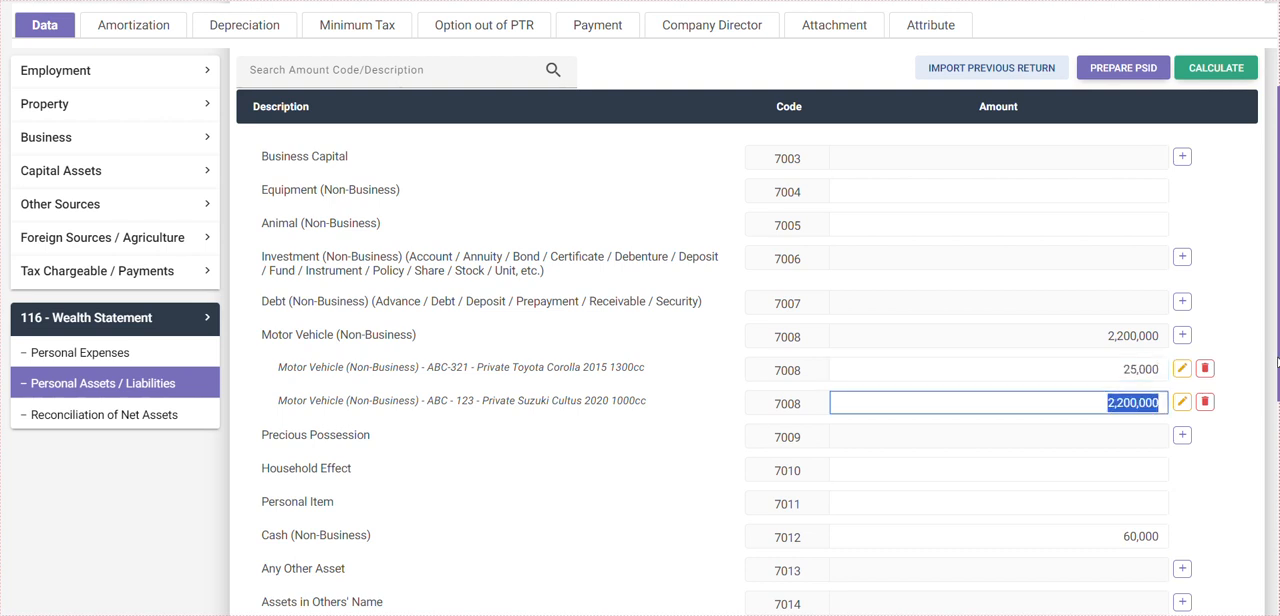
double_click(1113, 375)
type("2")
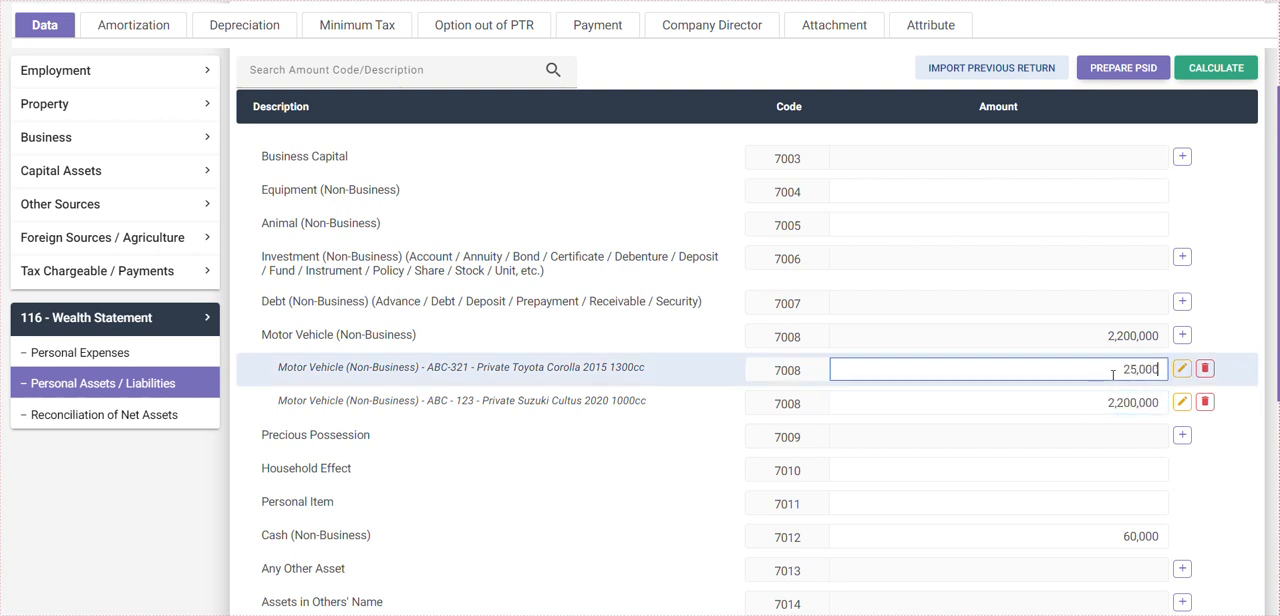
type("00")
key("Tab")
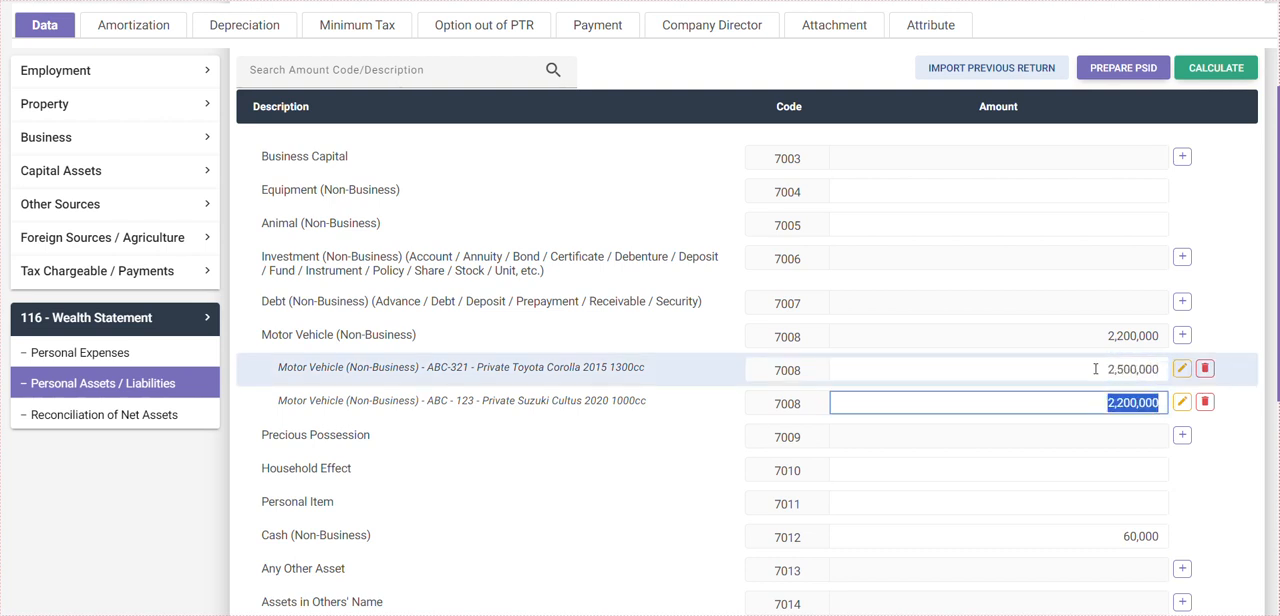
- Refresh the asset totals by opening Personal Expenses and returning to Personal Assets / Liabilities, and review the Motor Vehicle (Non-Business) total
left_click(111, 356)
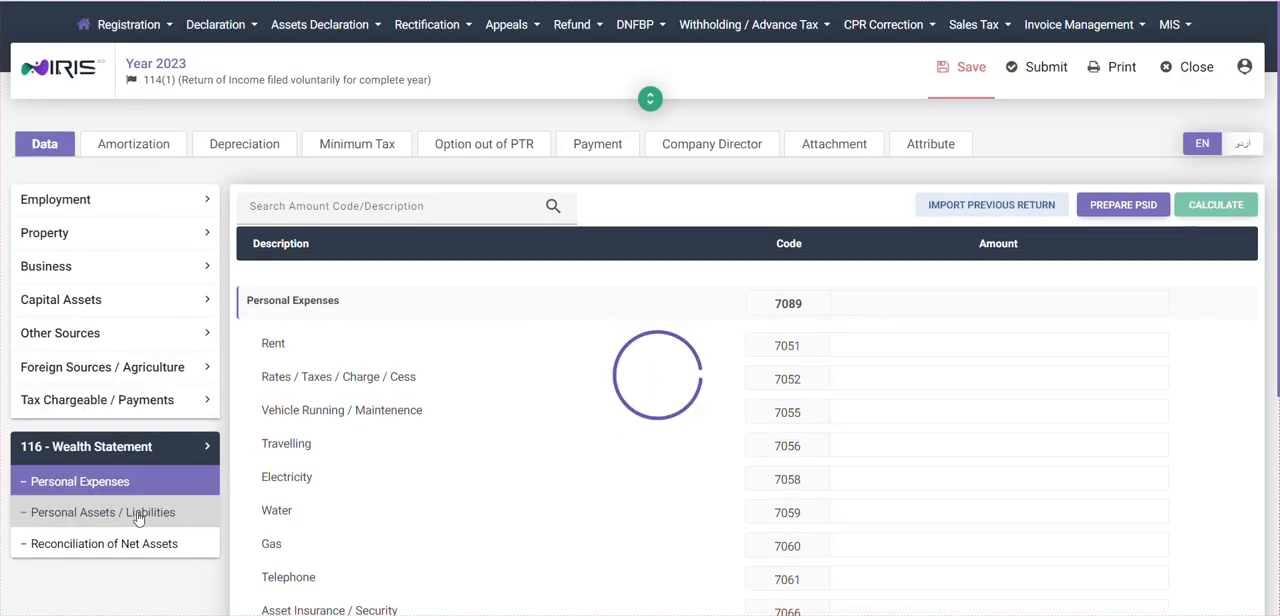
left_click(138, 518)
scroll(749, 420, "down", 3)
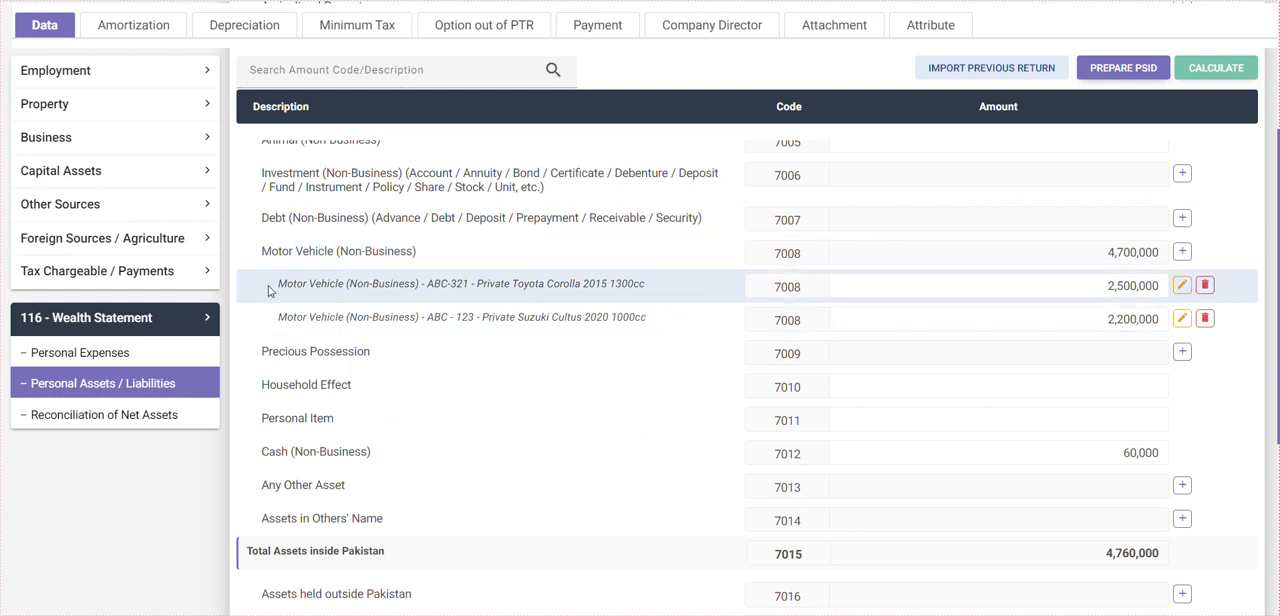
left_click_drag(282, 287, 1014, 265)
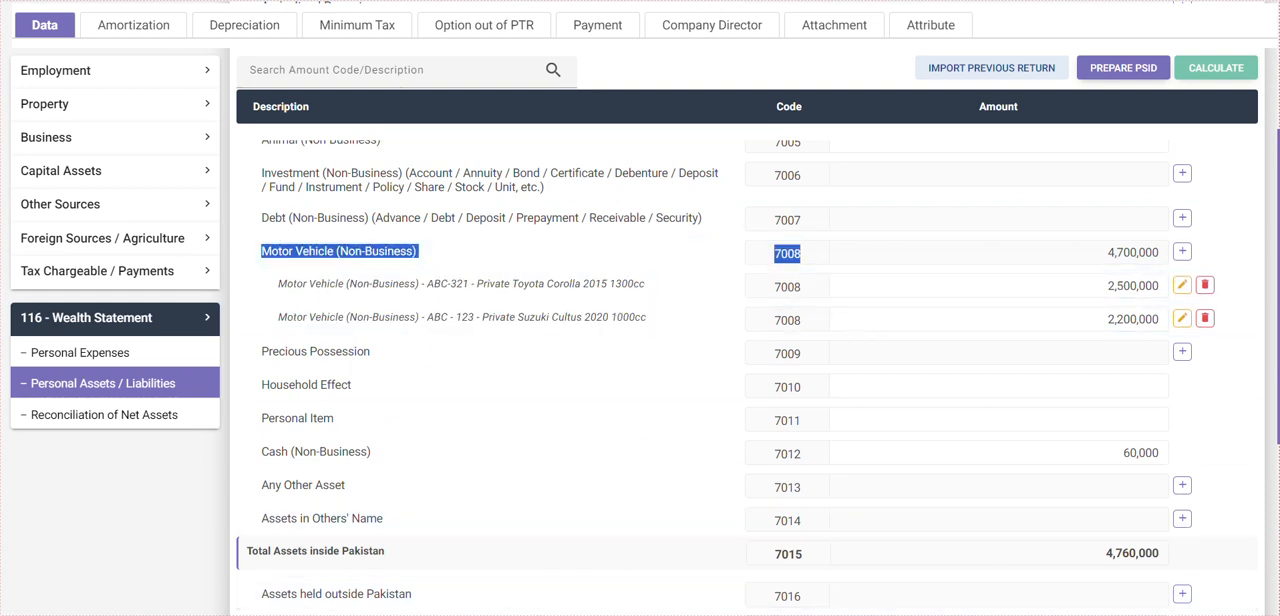
- Switch to the Notepad notes and add the line "Total 2 Cars with Value of 4.7 Million" below "lets start", separated by a blank line
left_click(790, 614)
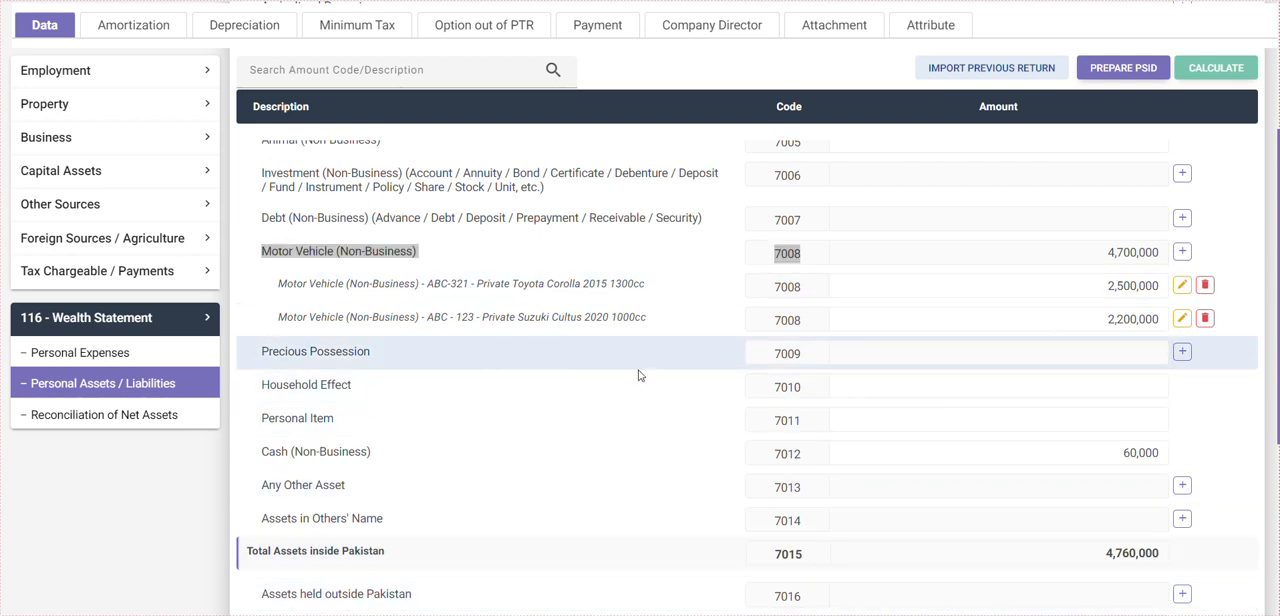
left_click(790, 614)
left_click_drag(717, 76, 589, 52)
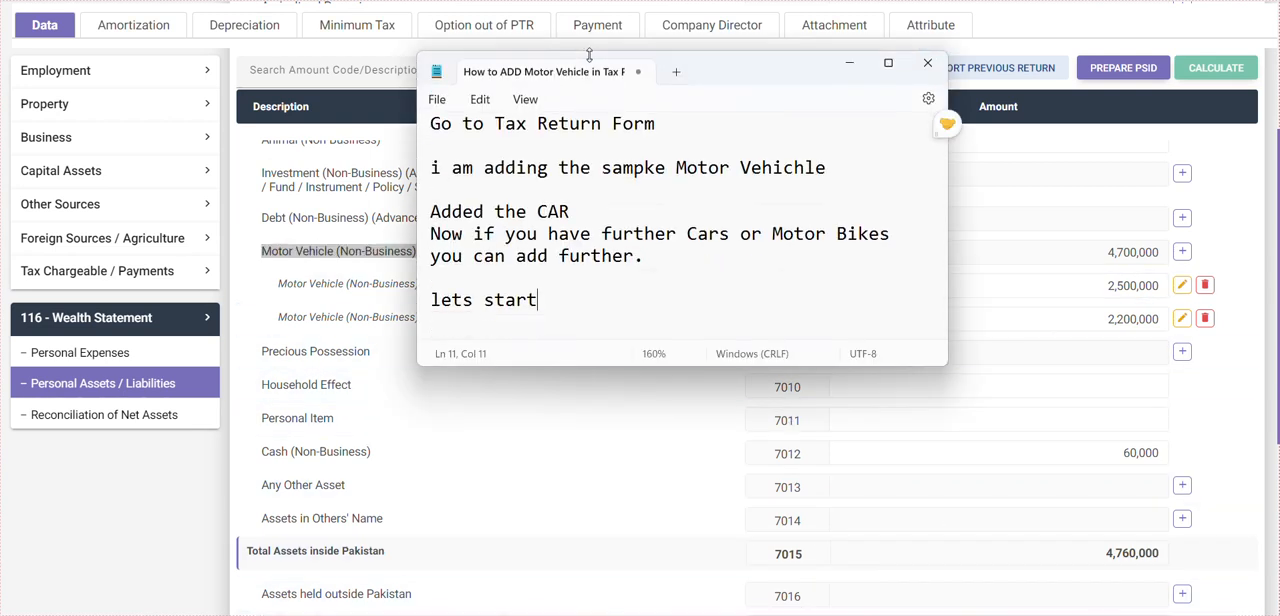
key("Return")
key("Return")
type("Total ")
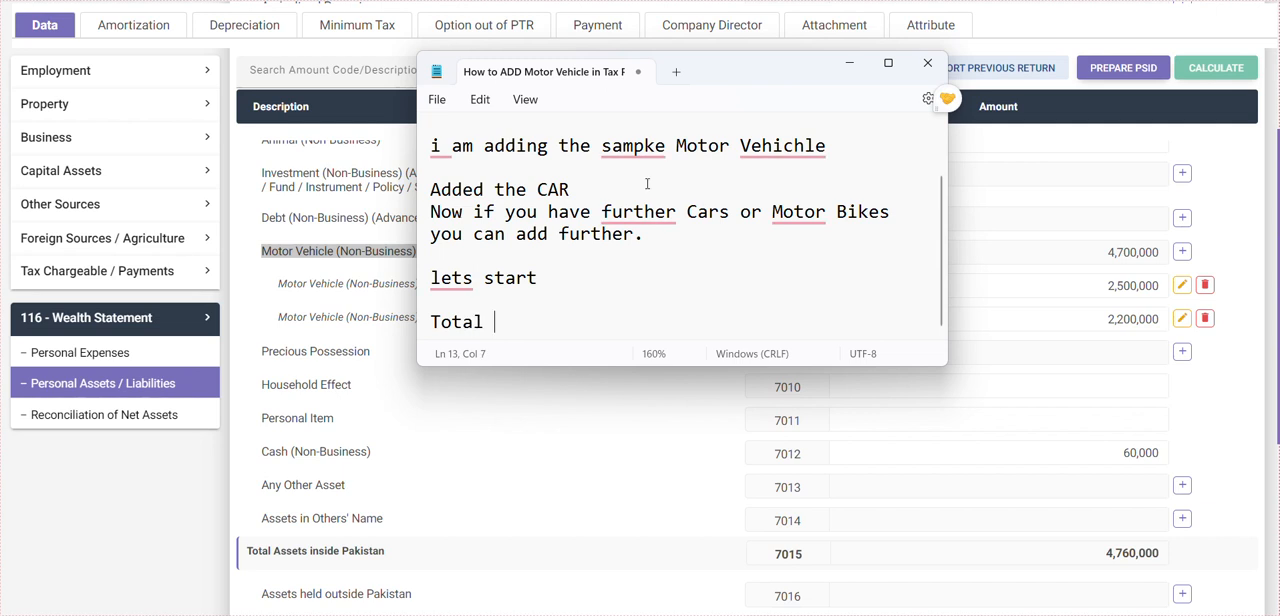
type("2 Cars with")
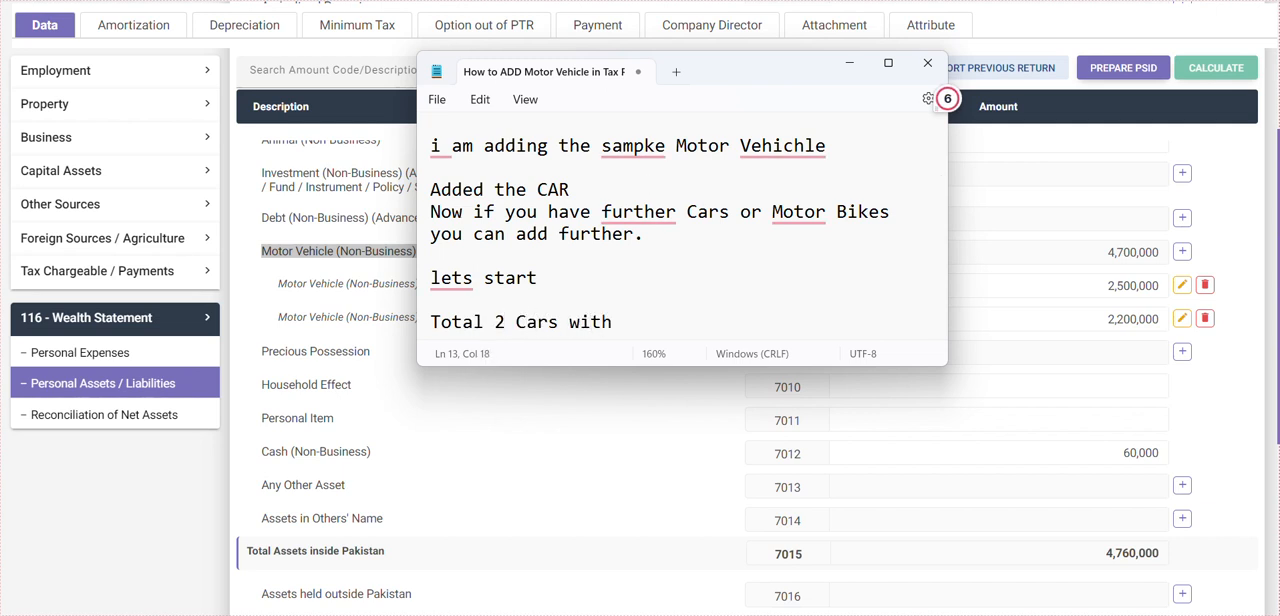
type(" Value of ")
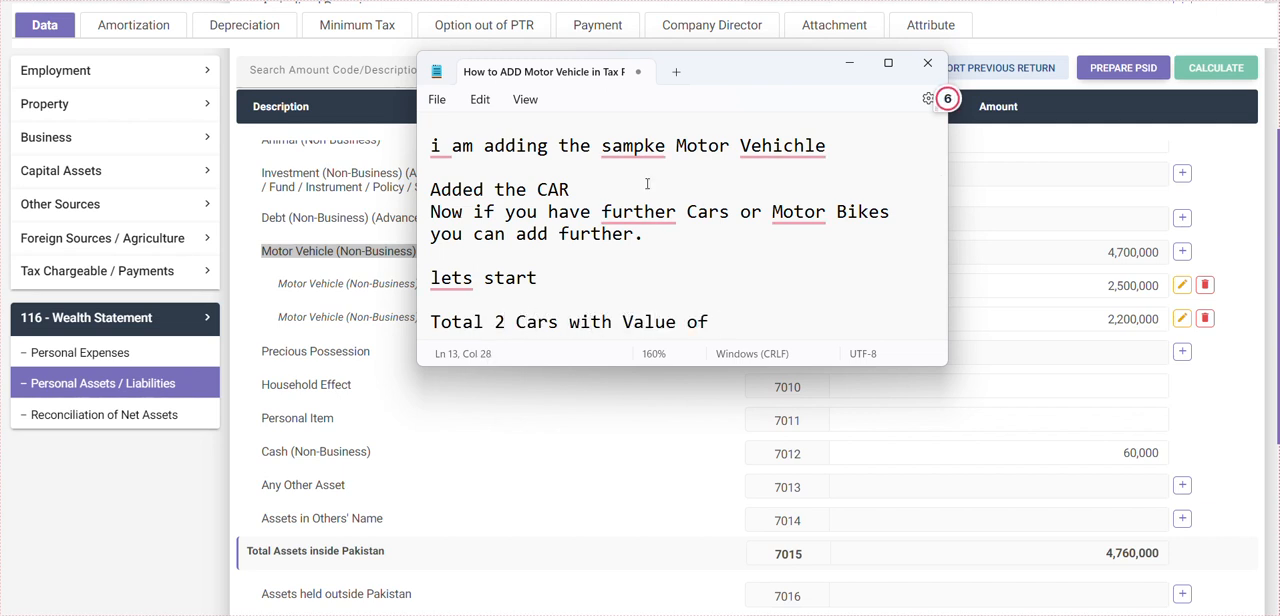
type("4.7 Million")
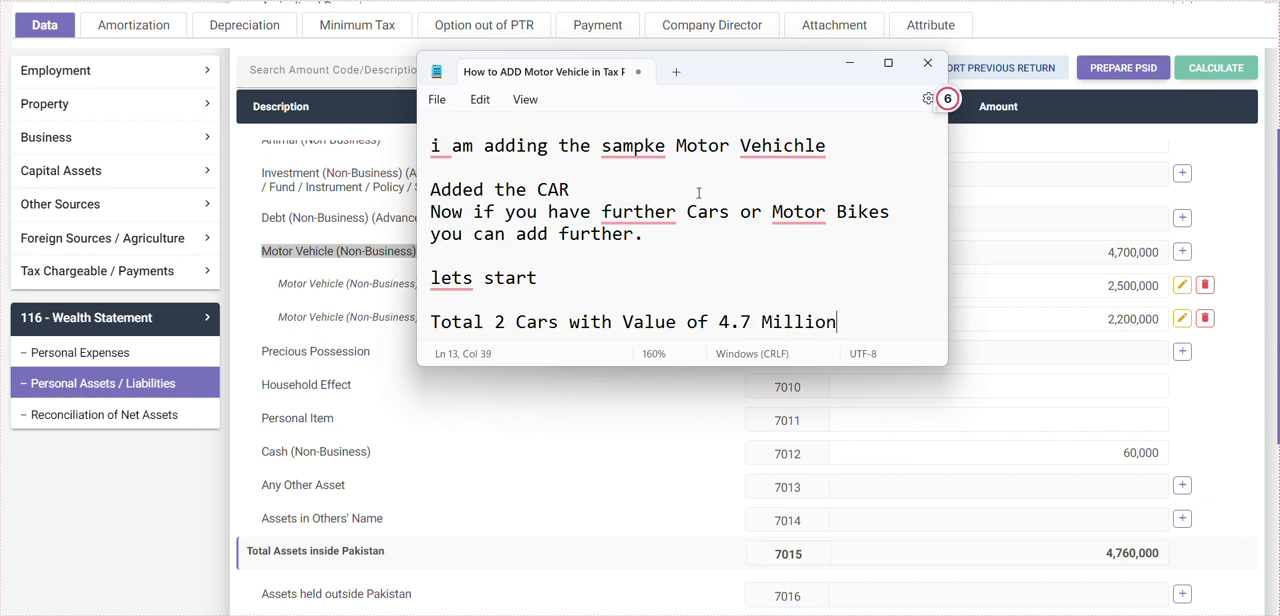
- End the notes with "Thank You" after two blank lines, and minimize Notepad to return to the IRIS wealth statement
key("Return")
key("Return")
key("Return")
type("Thank You")
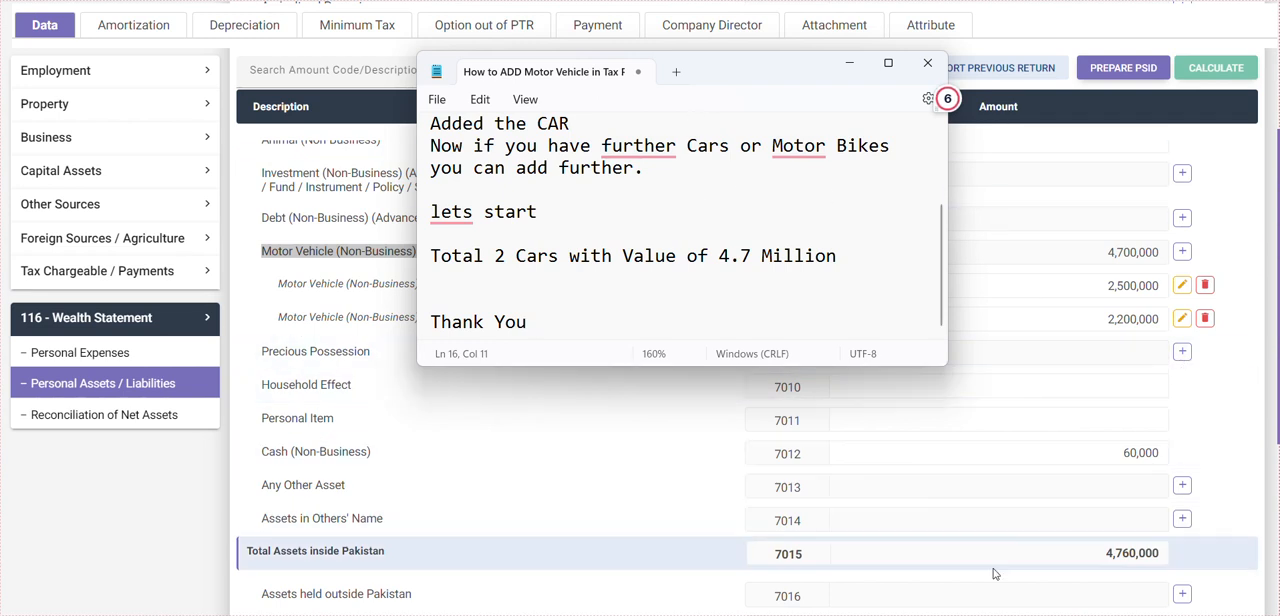
left_click(844, 46)
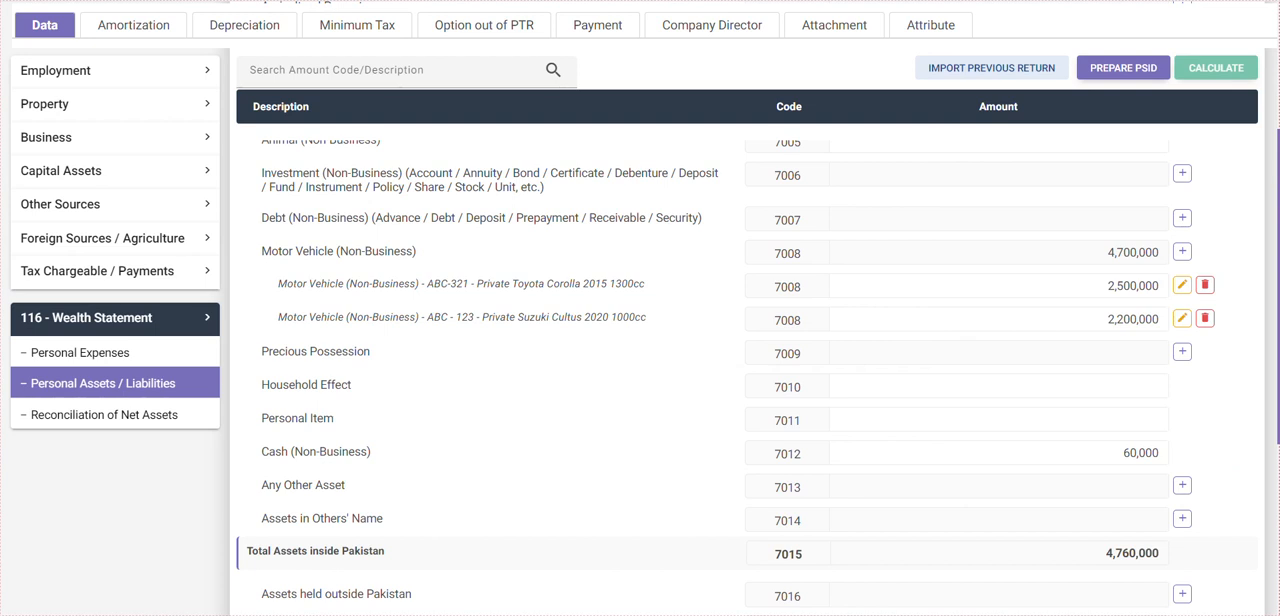